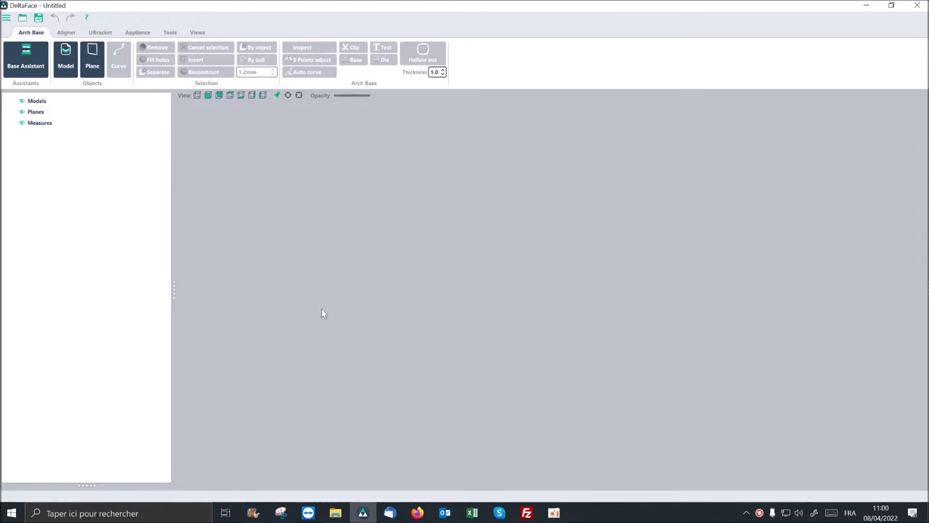
- Load the model BasedIntraOralMaxillary.stl from the DeltaFace models folder for appliance design
left_click(139, 32)
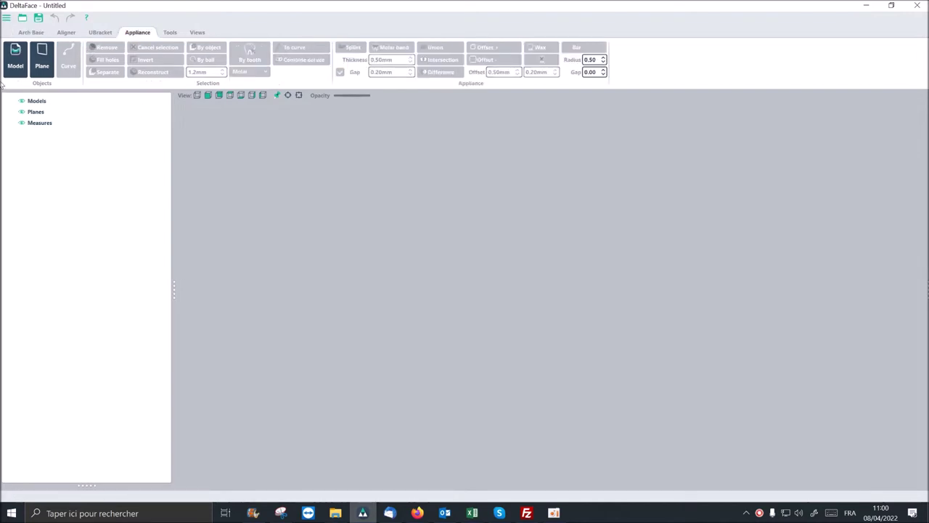
left_click(14, 61)
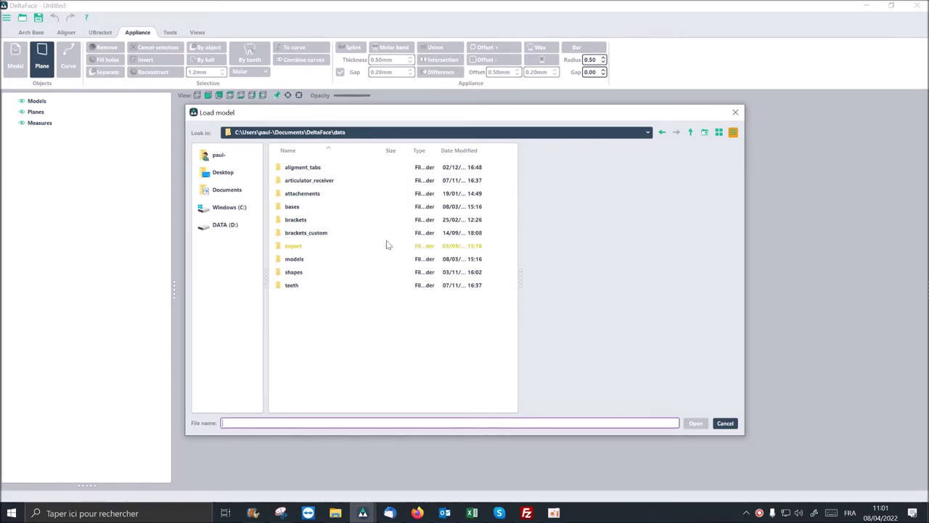
double_click(302, 260)
left_click(322, 182)
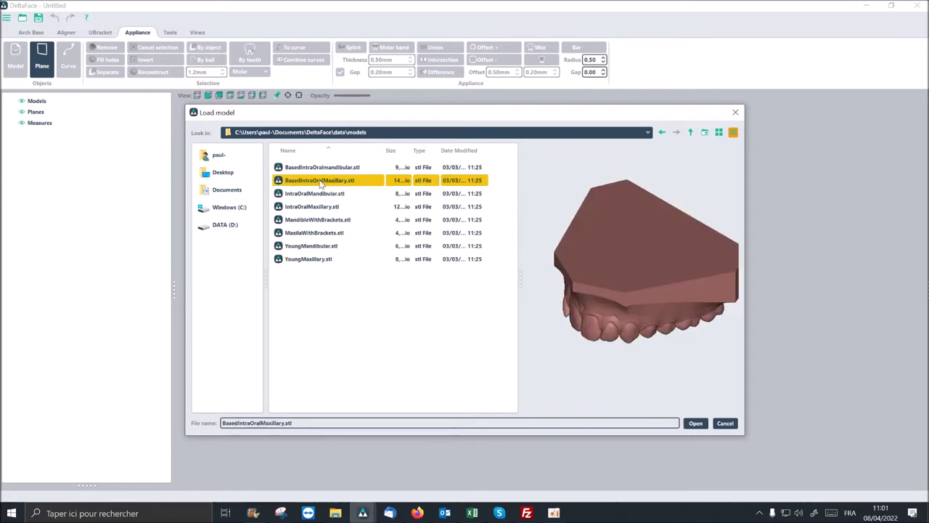
left_click(323, 170)
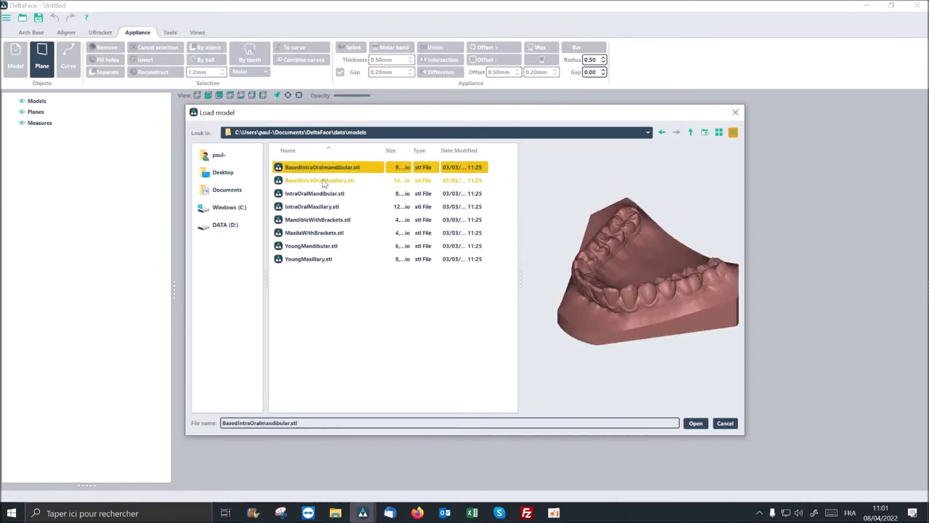
left_click(325, 180)
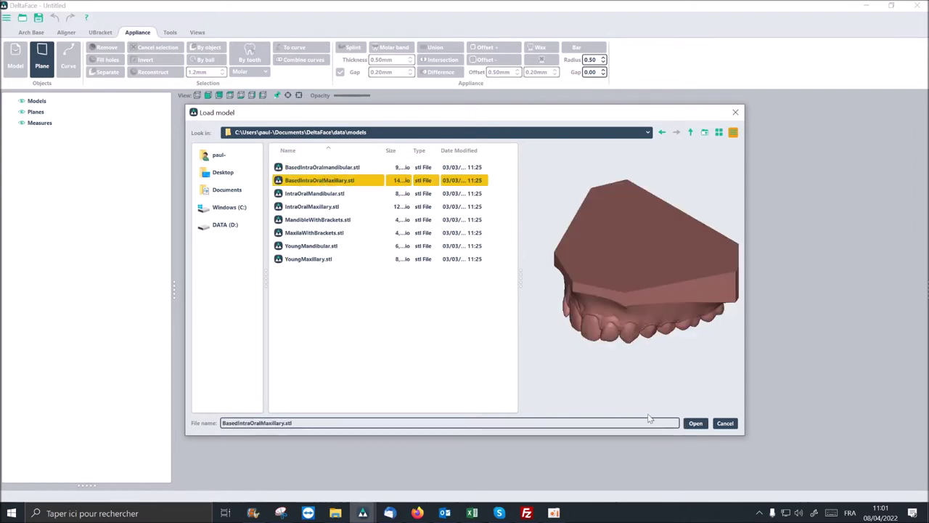
left_click(697, 423)
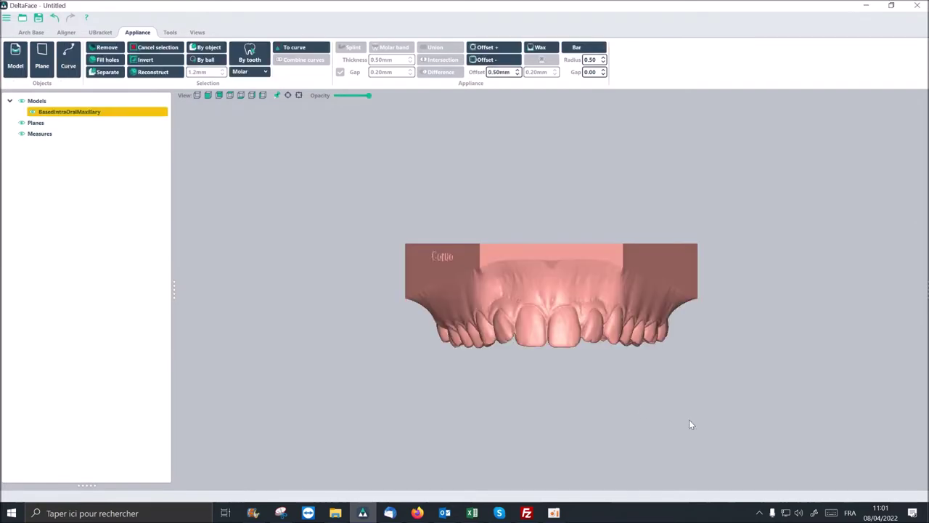
- Select the first molar beside the two premolars by tooth, using the Molar type, and convert the selection to a curve
left_click_drag(567, 375, 534, 320)
left_click_drag(450, 357, 466, 316)
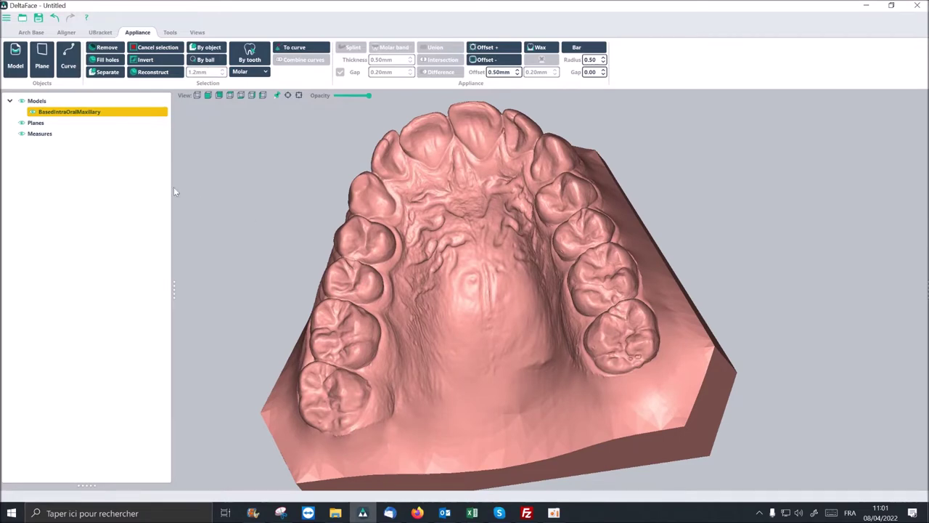
mouse_move(367, 329)
left_mouse_down()
mouse_move(383, 332)
mouse_move(370, 317)
left_mouse_up()
scroll(369, 318, "up", 3)
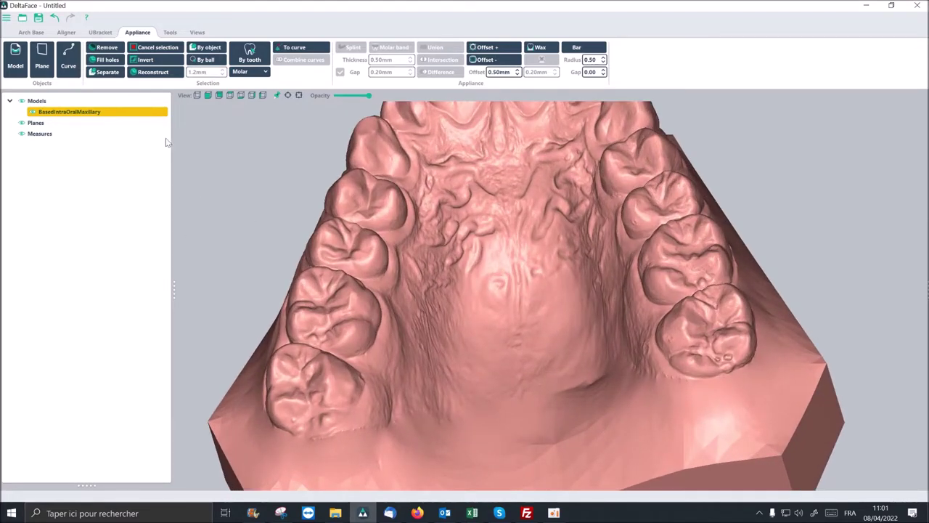
left_click(254, 57)
left_click(254, 50)
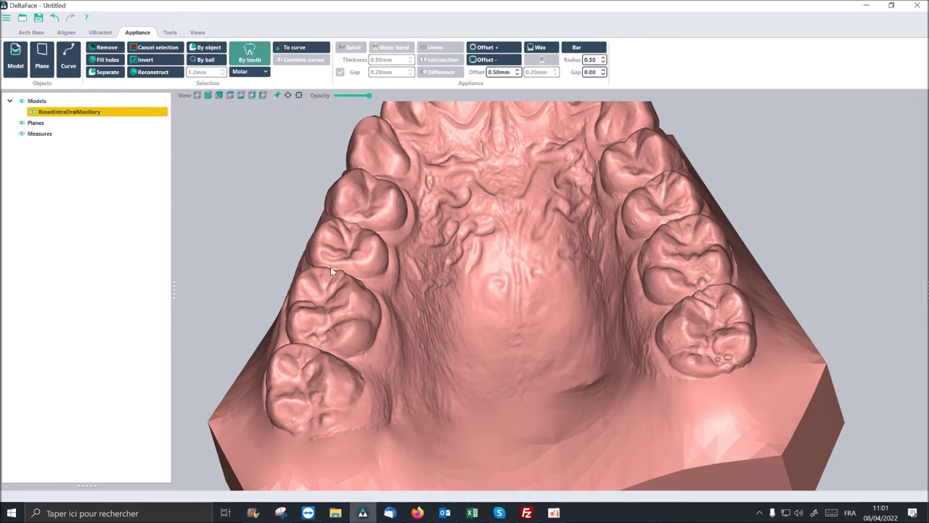
left_click(338, 307)
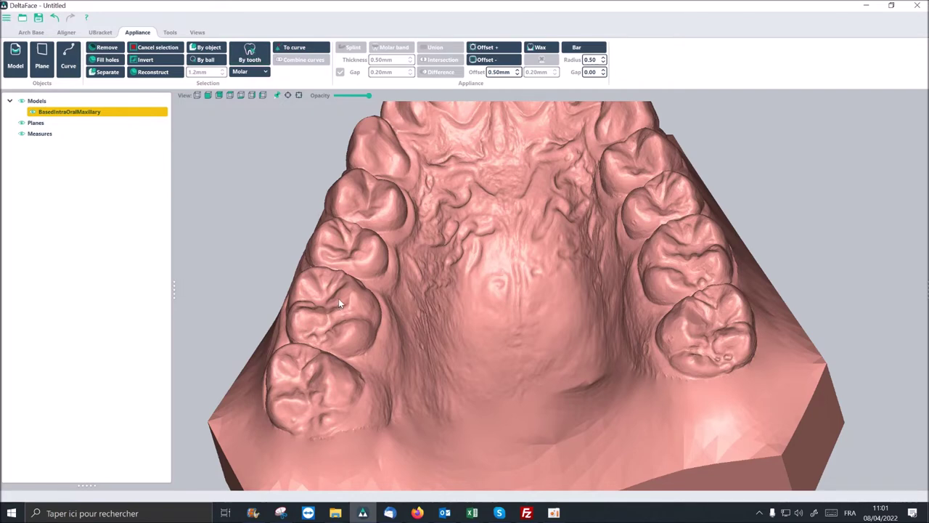
middle_click_drag(337, 302, 344, 307)
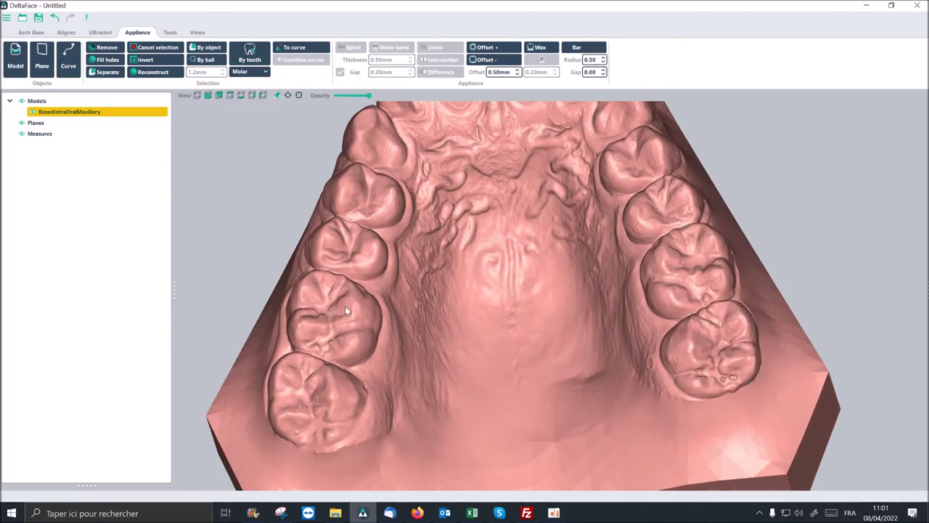
left_click(250, 55)
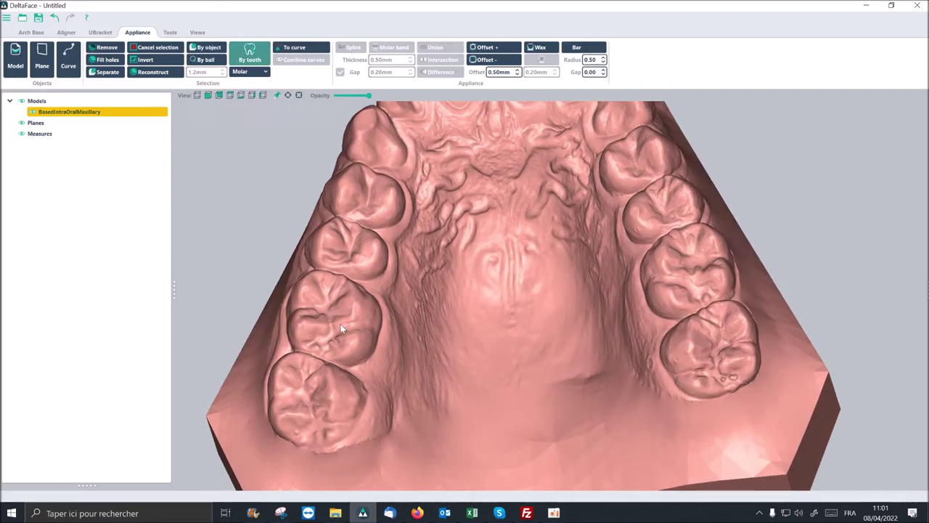
left_click(350, 302)
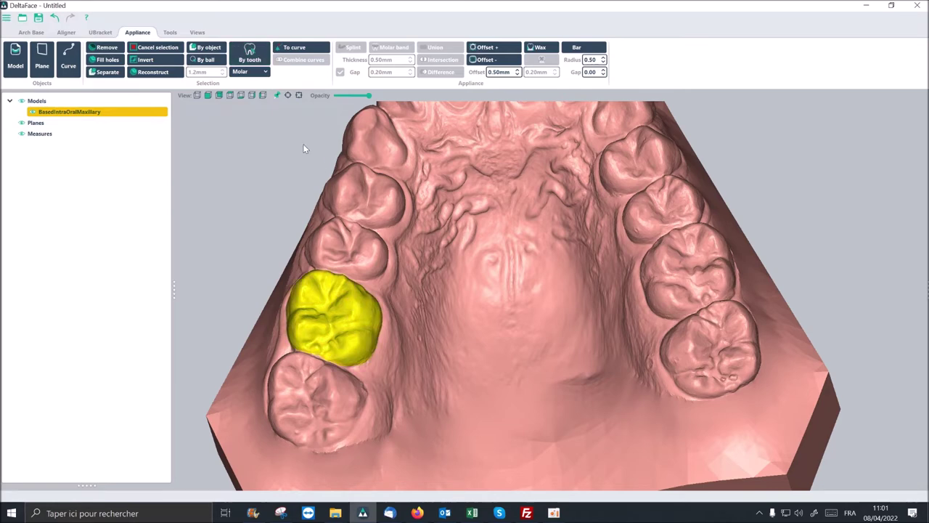
left_click(320, 50)
- Draw a closed curve around the central chewing surface of the same molar, inside the tooth outline curve
middle_click_drag(371, 312, 375, 332)
left_click_drag(376, 335, 390, 237)
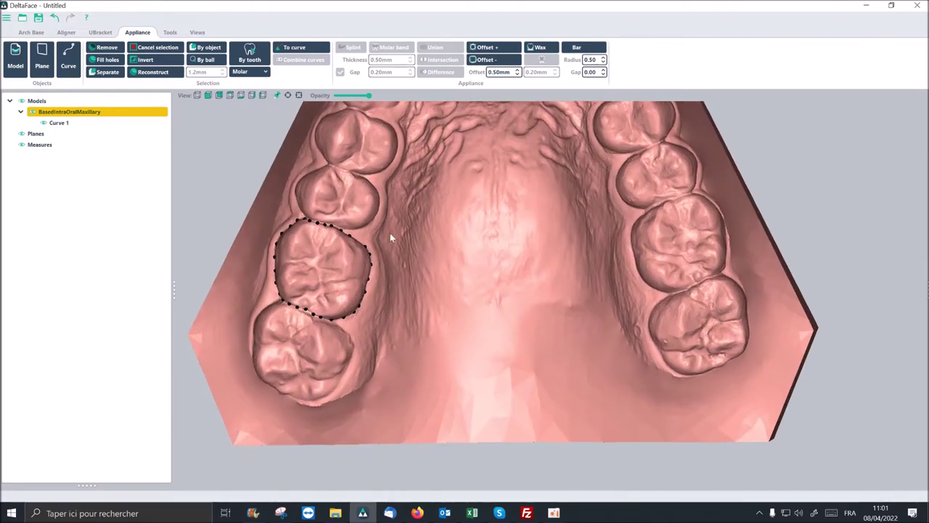
left_click(69, 59)
scroll(320, 249, "up", 3)
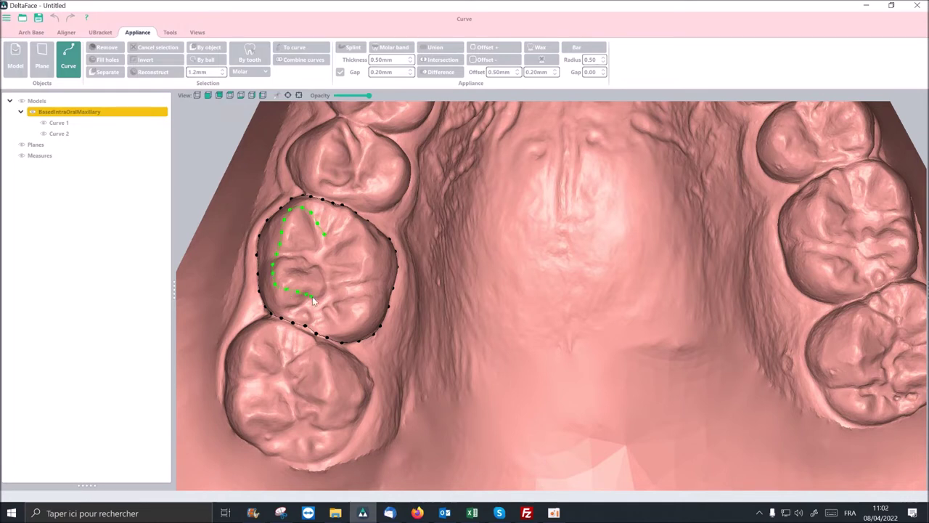
mouse_move(313, 301)
left_mouse_down()
mouse_move(361, 302)
mouse_move(366, 244)
mouse_move(358, 233)
mouse_move(324, 236)
left_mouse_up()
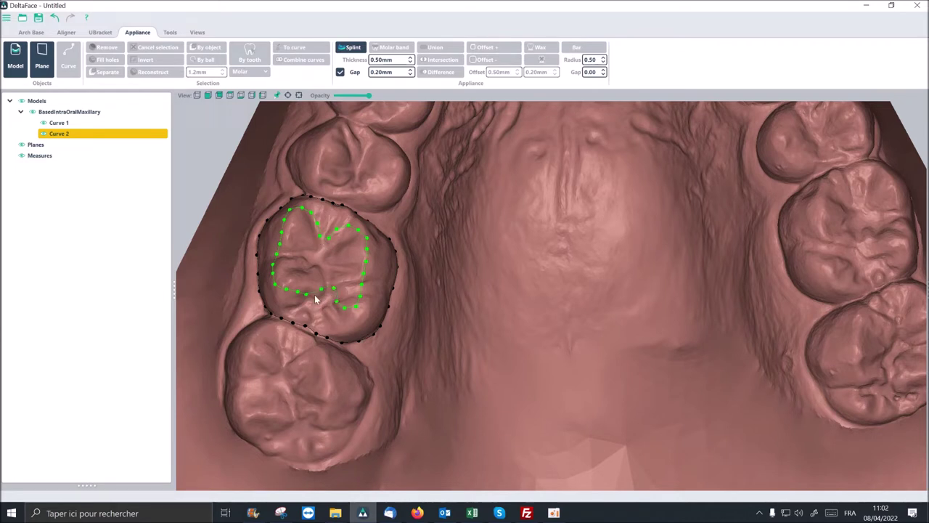
- Create a molar band between the outer and inner curves, with a thickness of 0.90 mm and the gap disabled
middle_click_drag(310, 264, 313, 267)
right_click_drag(314, 270, 309, 277)
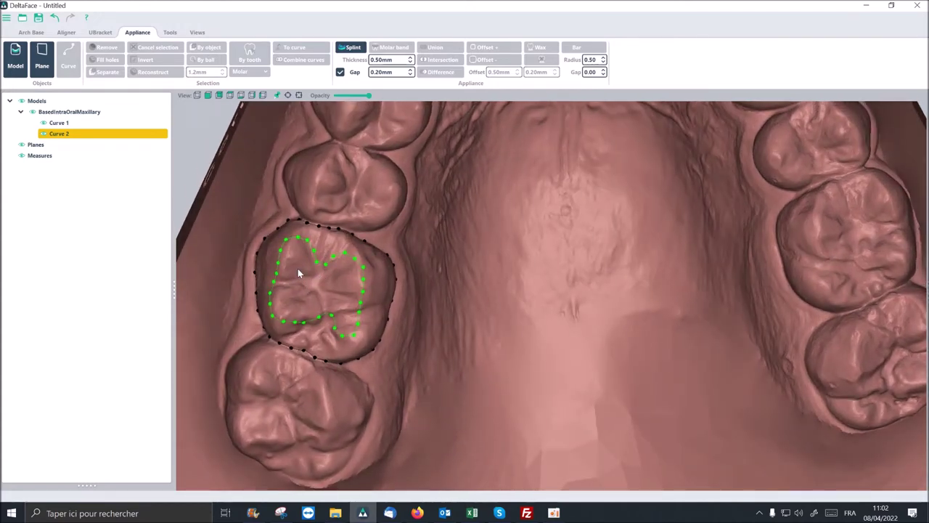
left_click(106, 123, "ctrl")
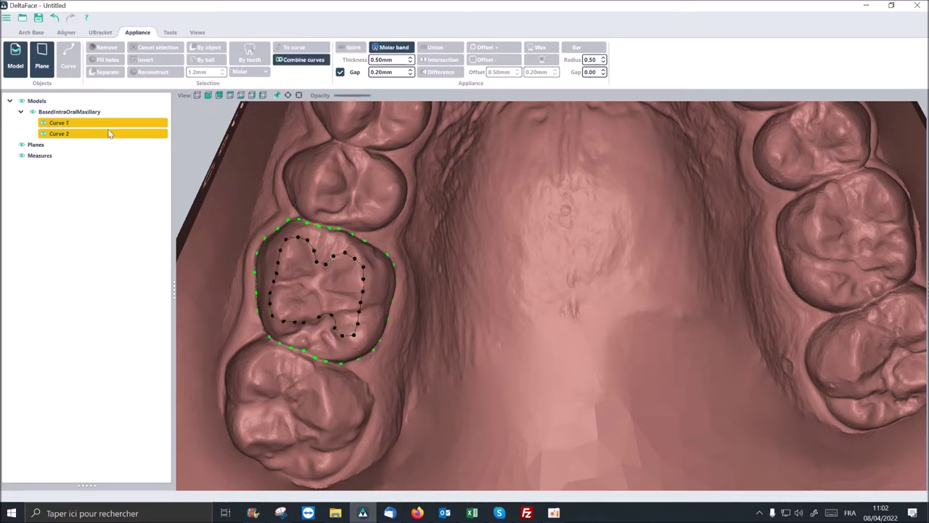
left_click(340, 72)
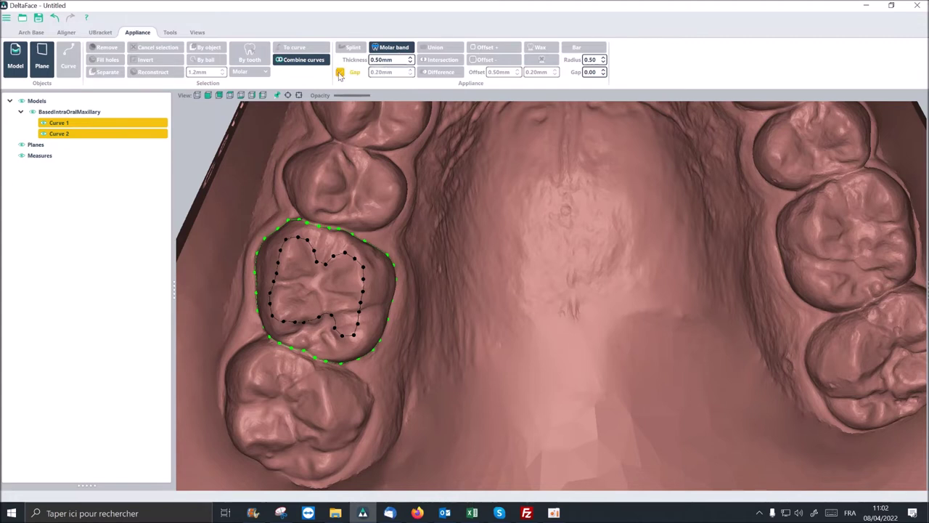
left_click(410, 57)
left_click(410, 57)
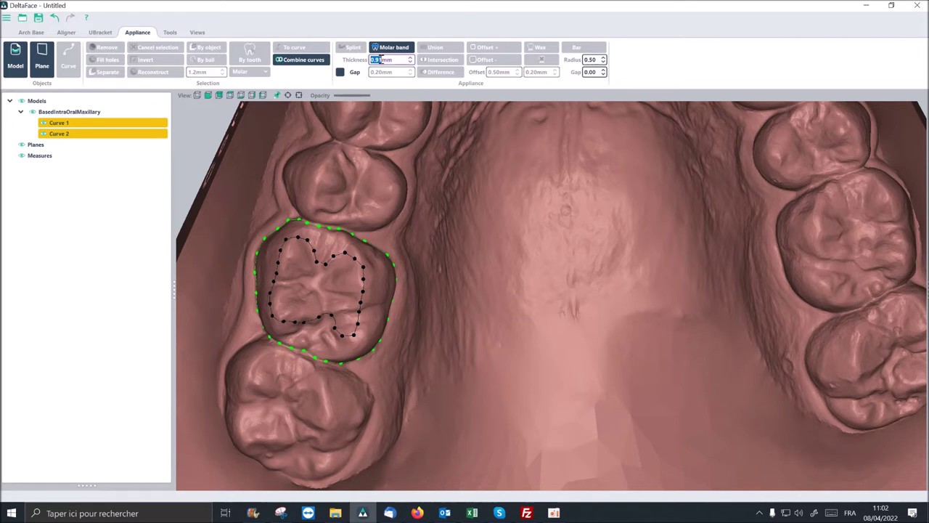
type("0.9")
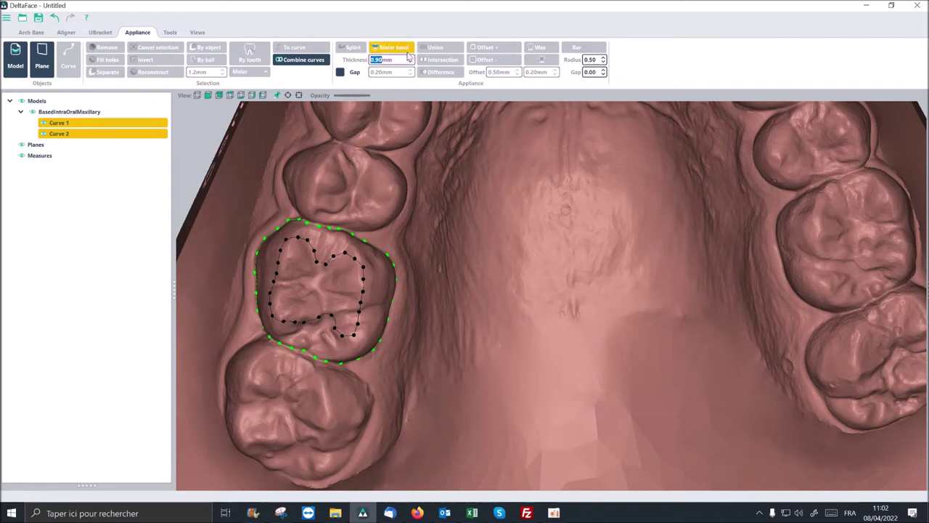
left_click(402, 49)
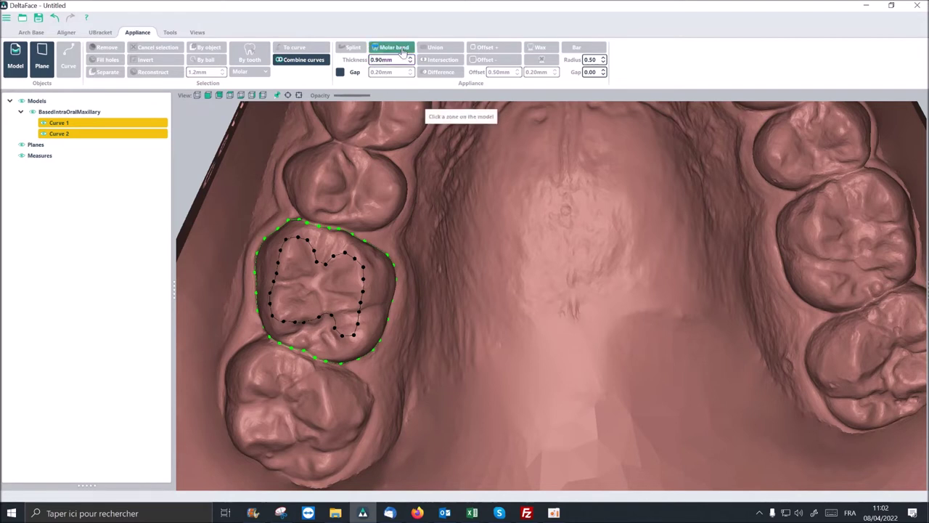
scroll(378, 277, "up", 3)
left_click(378, 277)
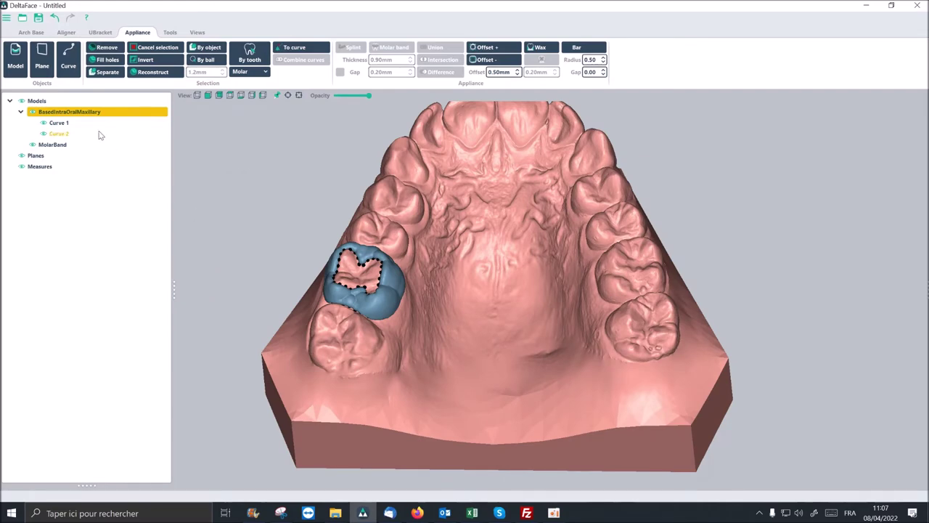
- Load the component model 167-1326.stl from the Desktop into the scene
left_click(15, 58)
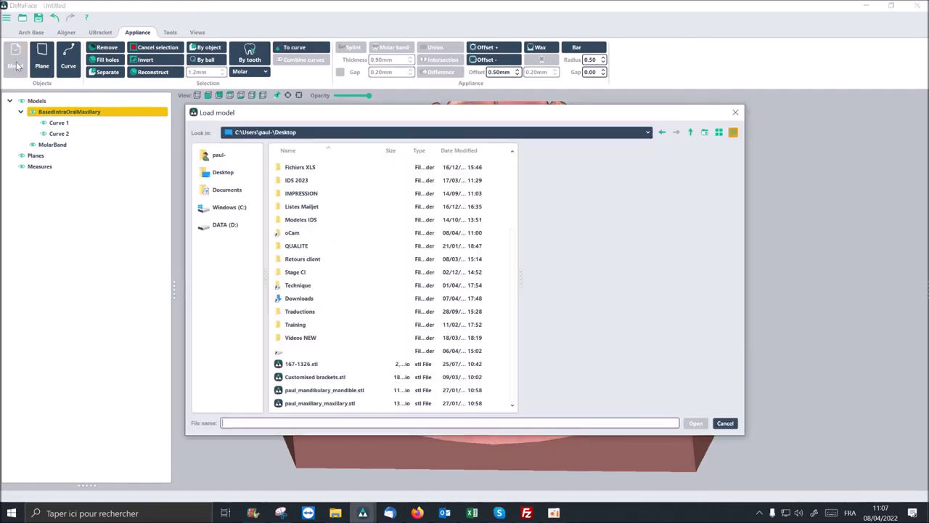
left_click(318, 365)
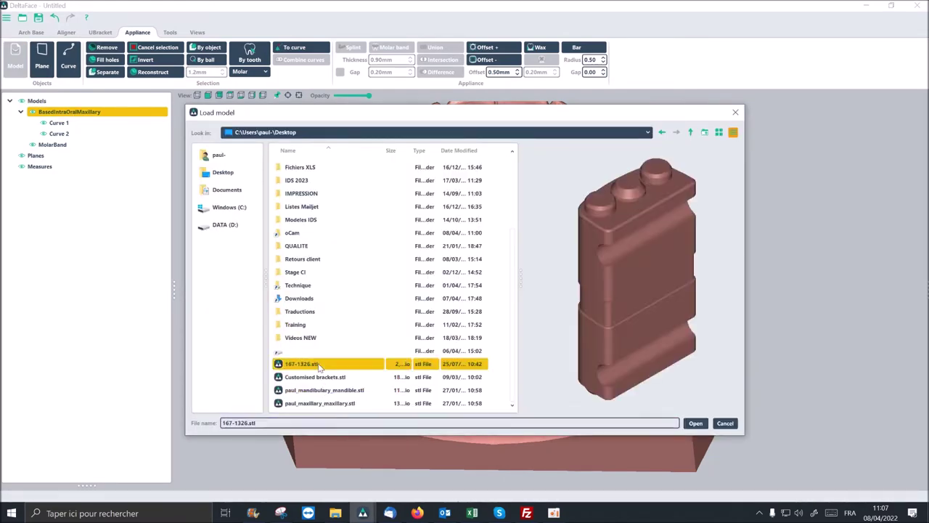
left_click(695, 422)
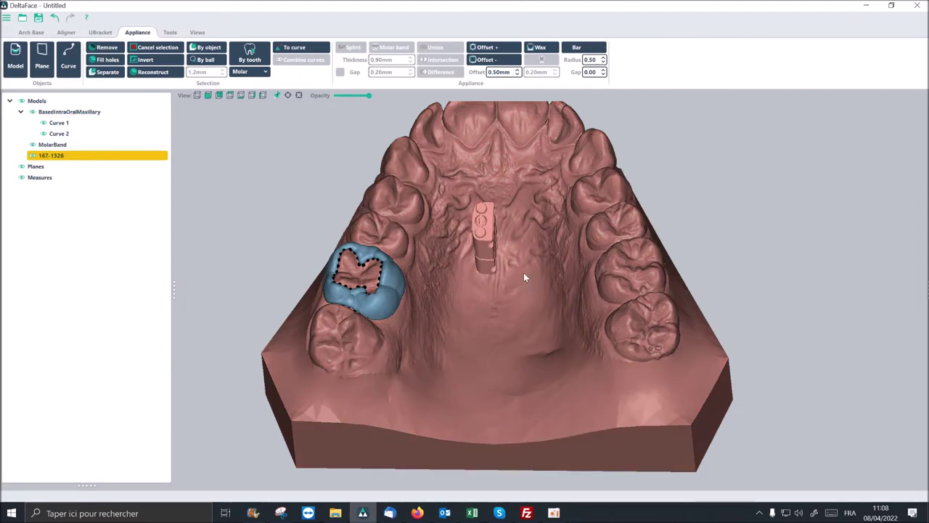
- Place the 167-1326 component by its flat face onto the middle of the palate, between the first molars
middle_click_drag(523, 274, 502, 241)
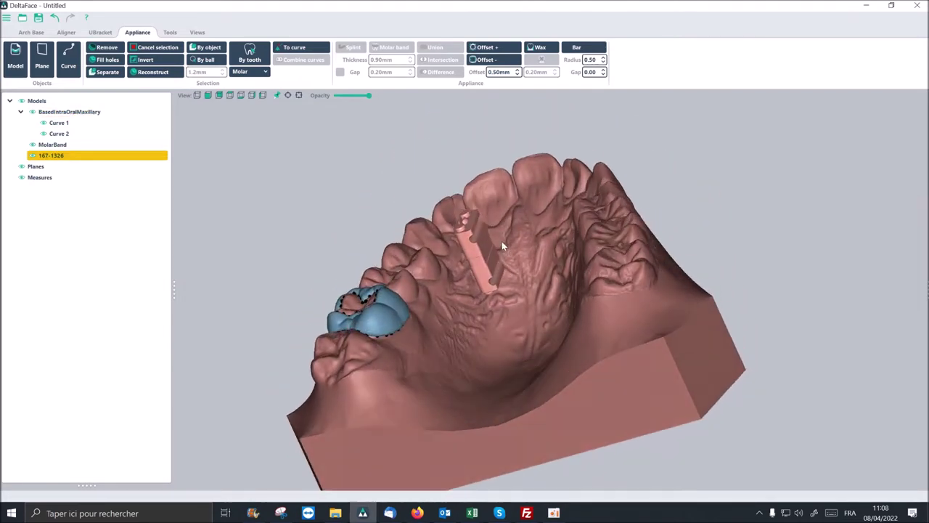
left_click_drag(502, 241, 512, 254)
scroll(511, 253, "up", 4)
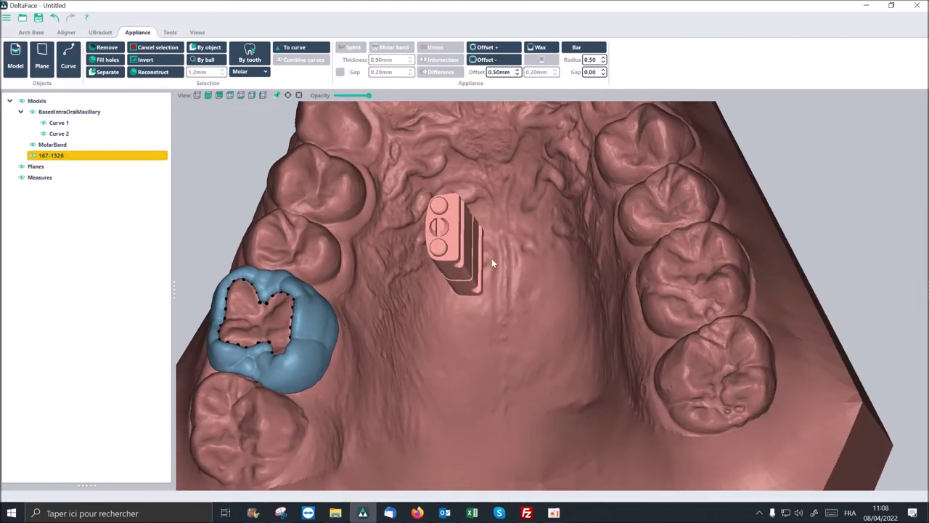
left_click(279, 95)
left_click_drag(495, 251, 460, 315)
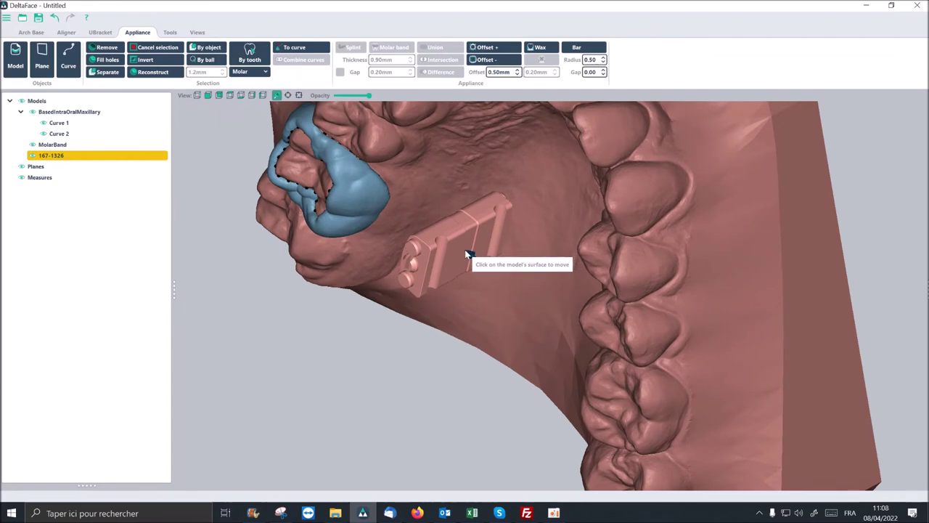
left_click_drag(468, 254, 434, 228)
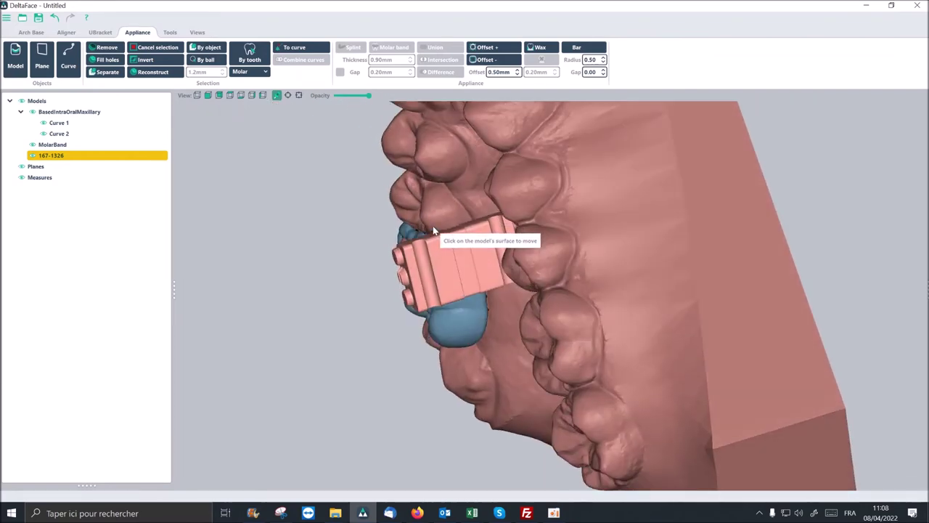
left_click(466, 260)
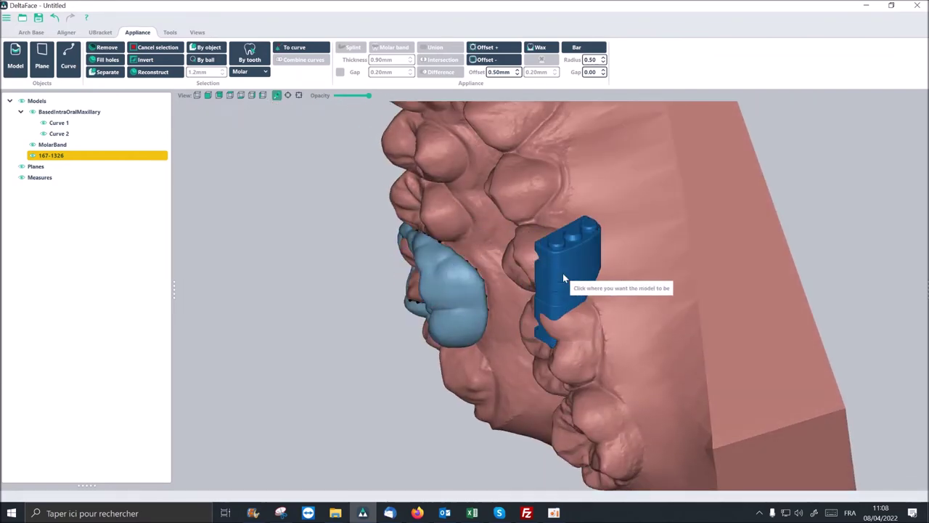
left_click_drag(562, 273, 621, 263)
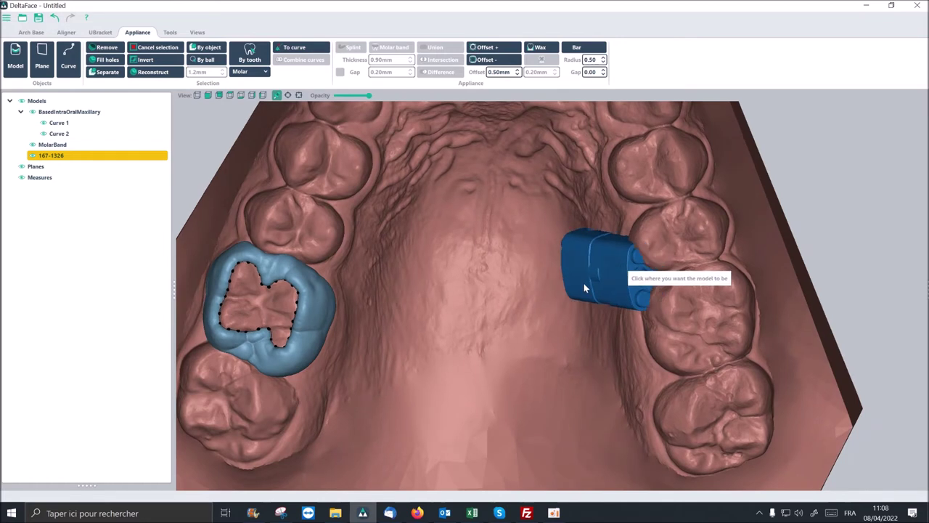
left_click(488, 294)
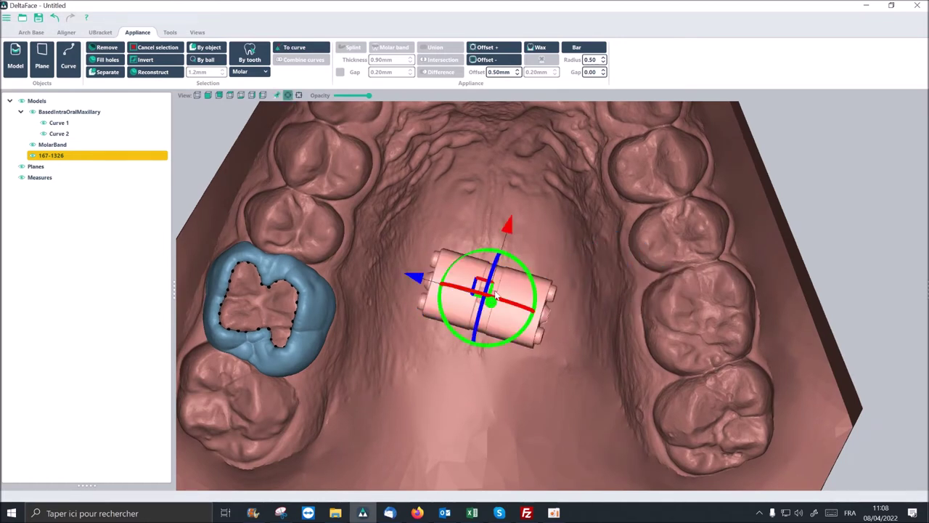
- Rotate the 167-1326 component on the palate so its long axis follows the palatal midline
left_click_drag(512, 340, 400, 378)
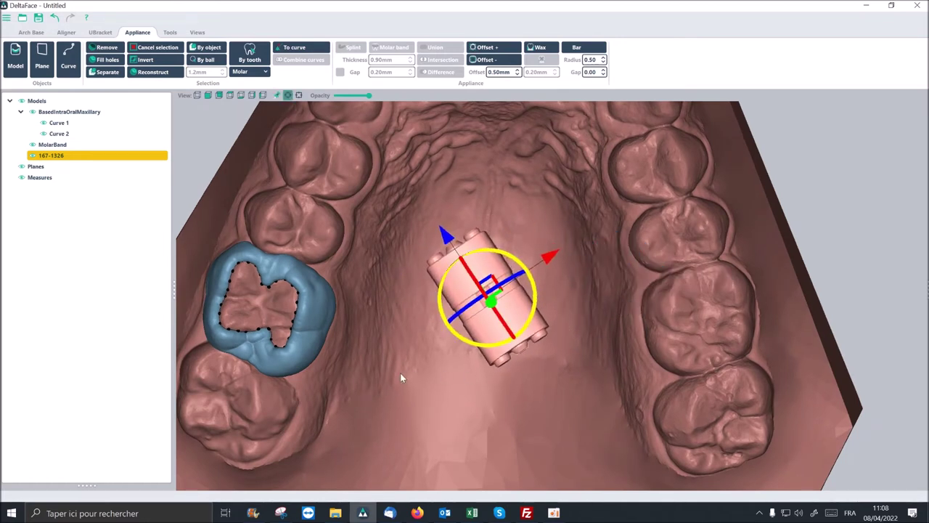
left_click_drag(536, 289, 472, 362)
left_click_drag(534, 315, 527, 329)
middle_click_drag(561, 351, 574, 284)
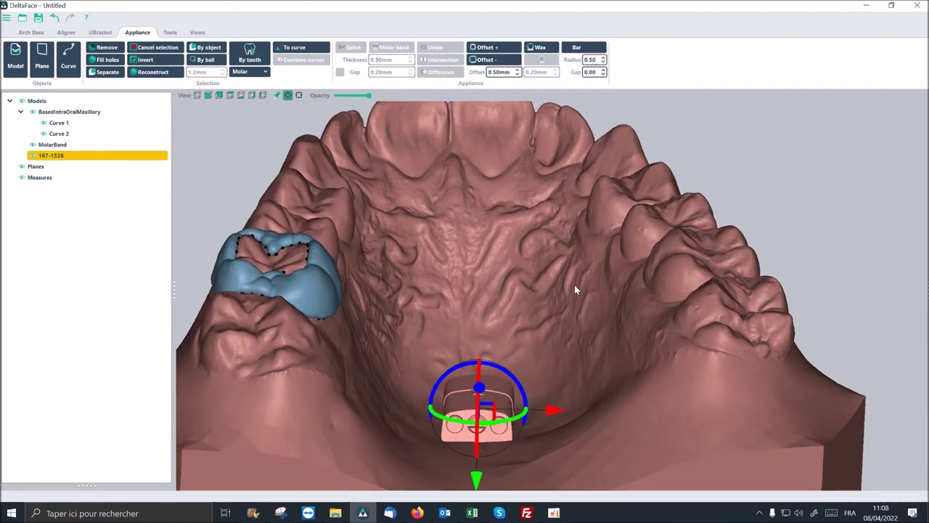
- Fine-tune the rotation of the 167-1326 component and shift it backward along the palatal midline
left_click_drag(443, 419, 450, 421)
middle_click_drag(601, 283, 594, 344)
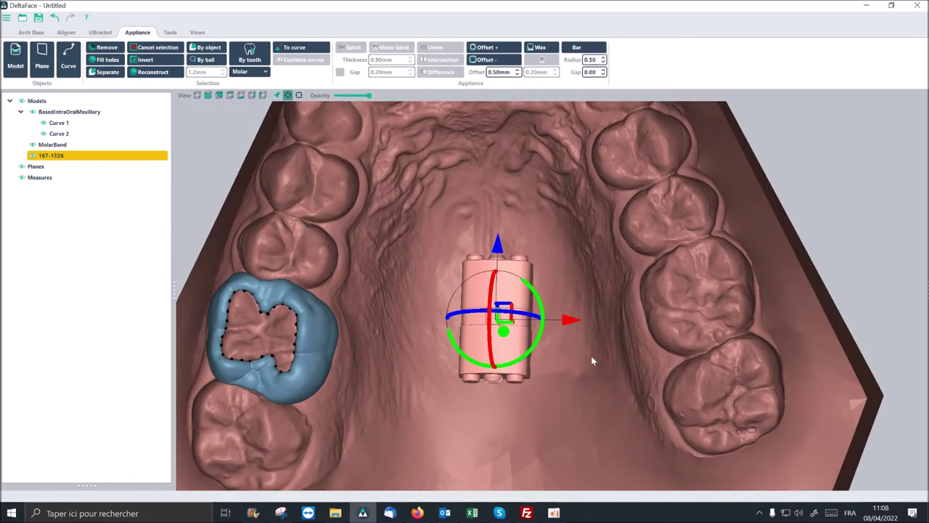
left_click_drag(498, 249, 498, 279)
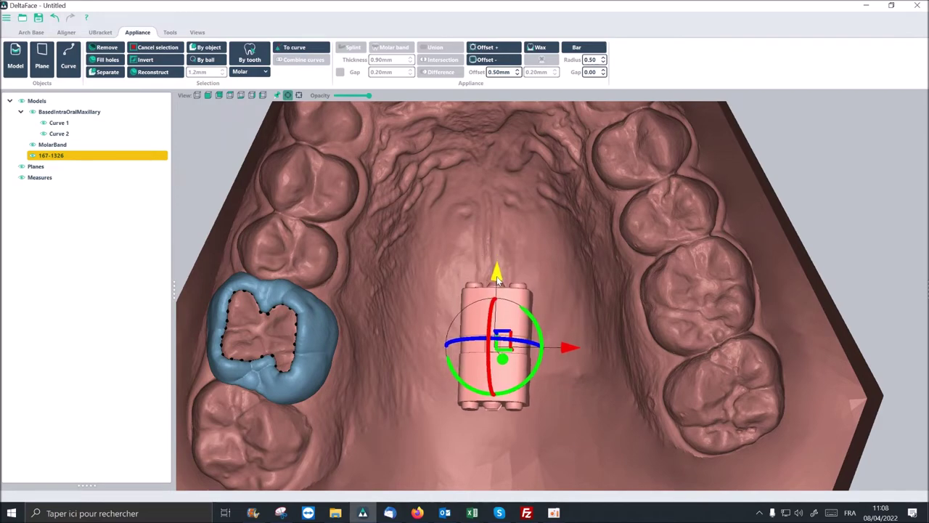
middle_click_drag(462, 427, 328, 415)
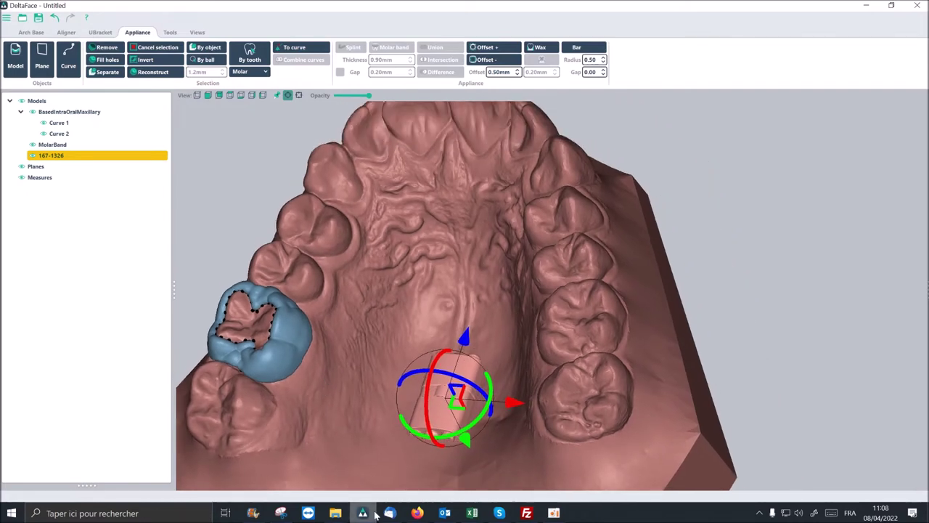
- Draw a narrow closed curve on the maxillary model along the palatal side of the premolars, from the molar band toward the canine
left_click(303, 354)
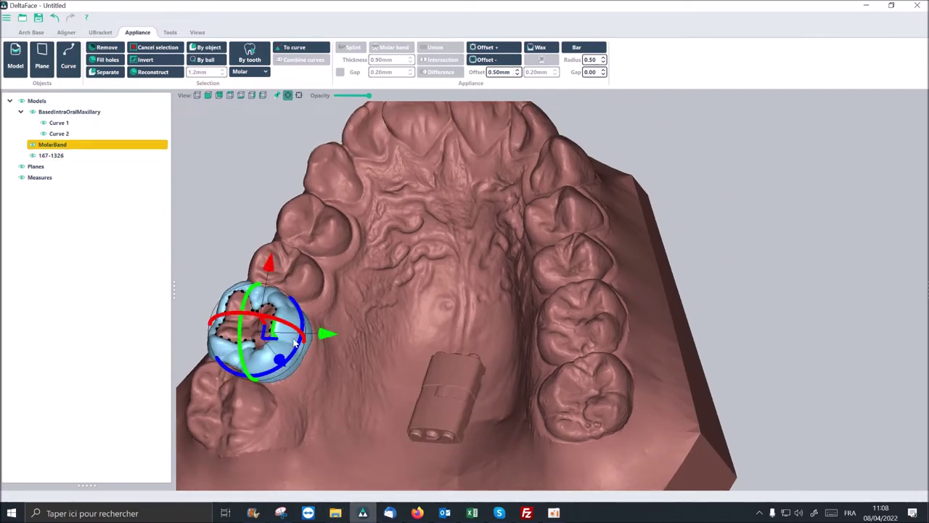
scroll(303, 353, "up", 4)
left_click(329, 381)
scroll(330, 378, "up", 2)
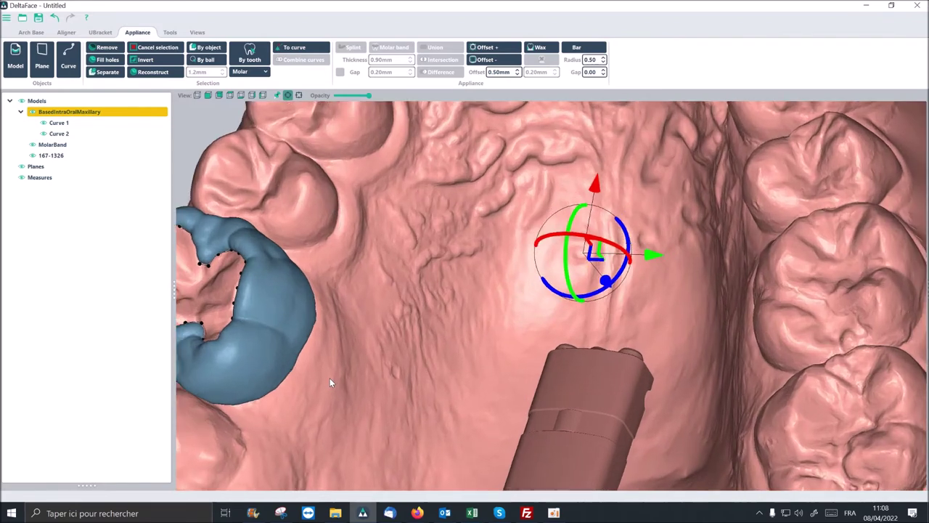
middle_click_drag(326, 372, 392, 337)
scroll(392, 337, "down", 4)
scroll(392, 342, "down", 1)
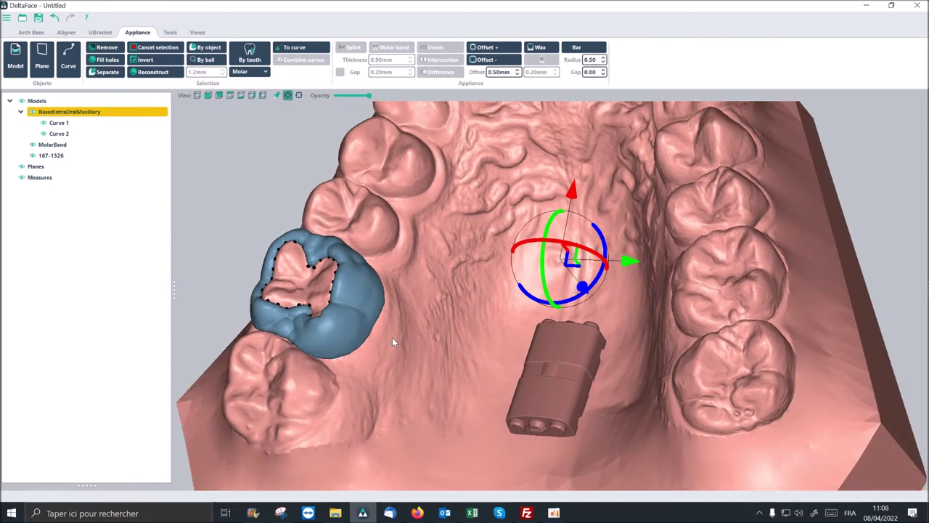
middle_click_drag(378, 330, 381, 332)
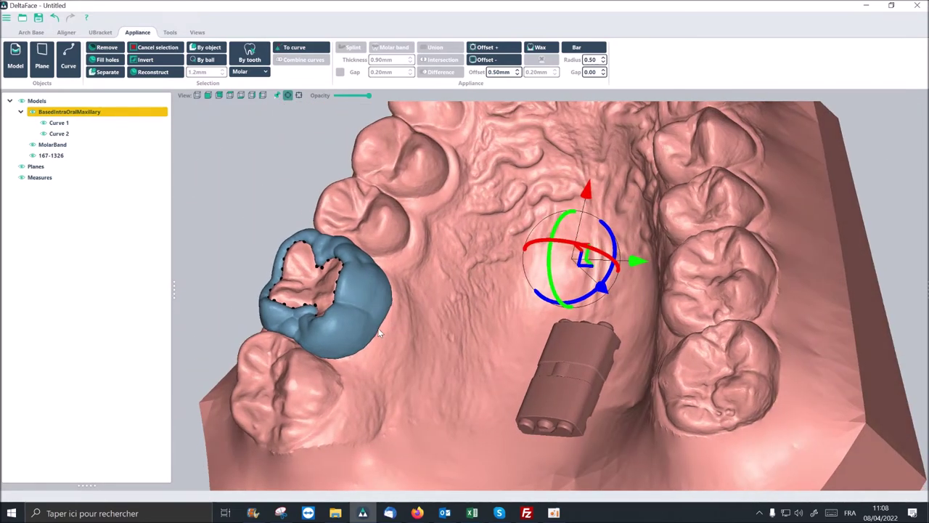
middle_click_drag(432, 315, 376, 334)
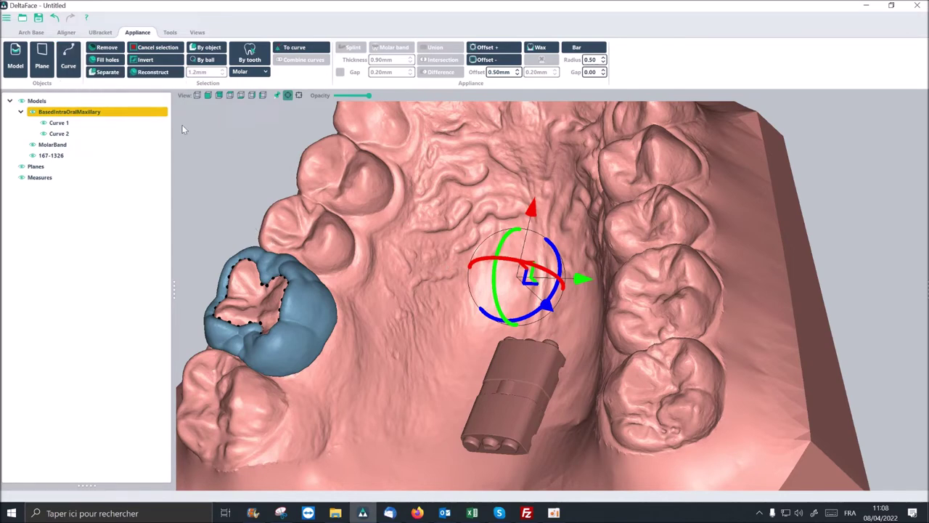
left_click(68, 59)
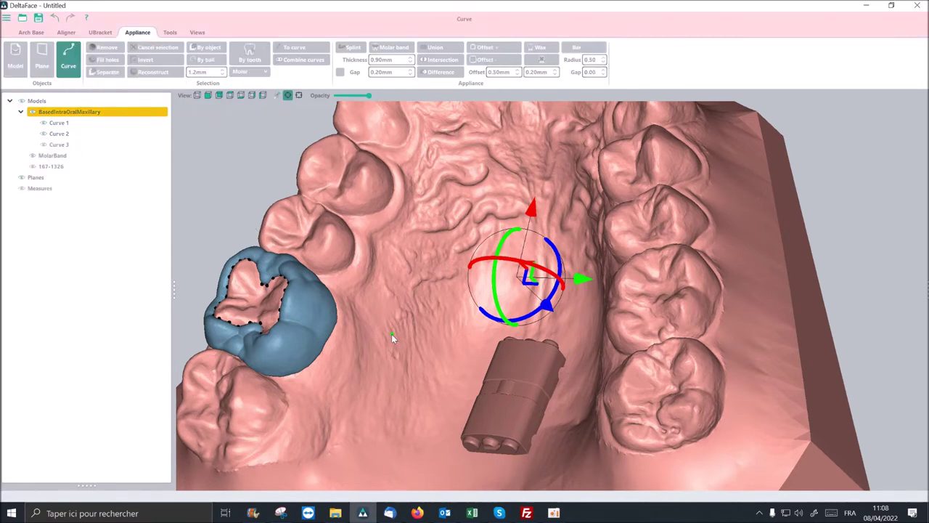
scroll(390, 333, "up", 2)
right_click_drag(389, 331, 380, 324)
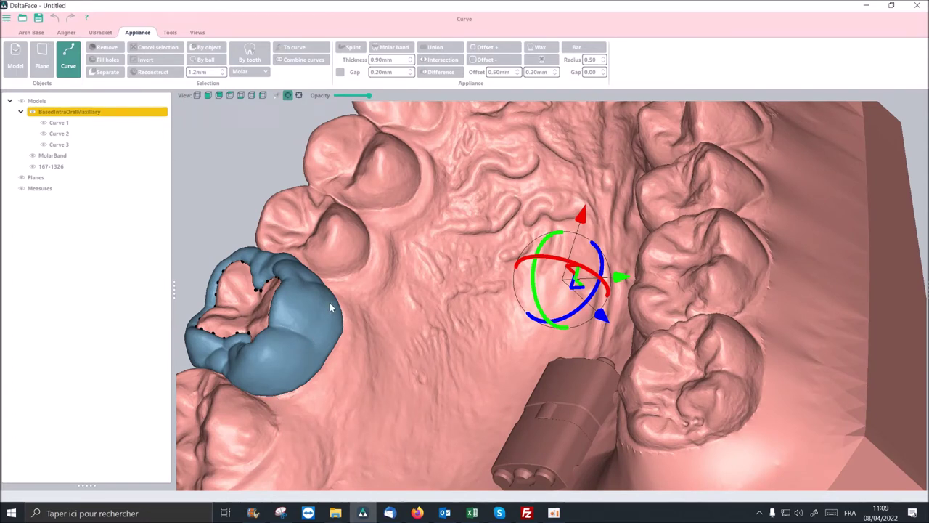
mouse_move(330, 303)
left_mouse_down()
mouse_move(438, 112)
mouse_move(453, 124)
mouse_move(443, 178)
mouse_move(394, 260)
mouse_move(338, 325)
left_mouse_up()
key("Return")
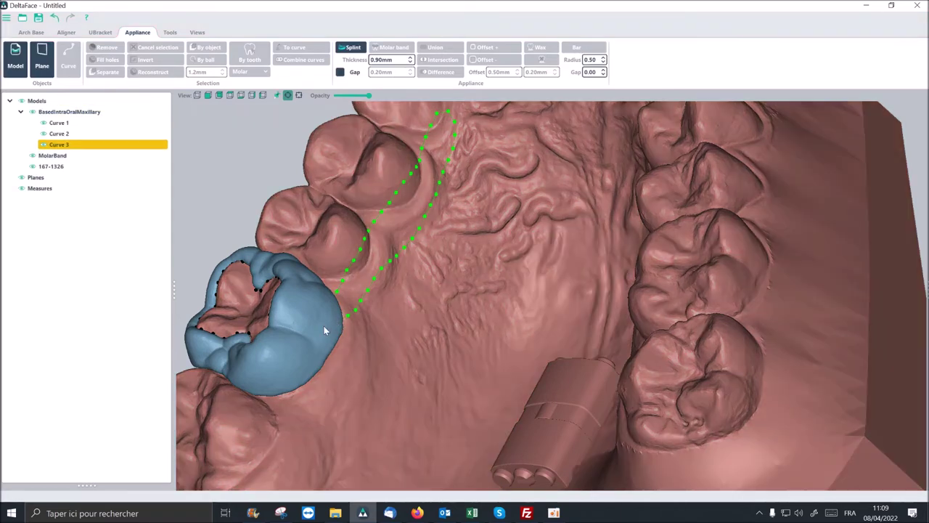
- Create a splint inside the curve beside the premolars, with a thickness of 0.90 mm and the gap disabled
scroll(346, 309, "down", 5)
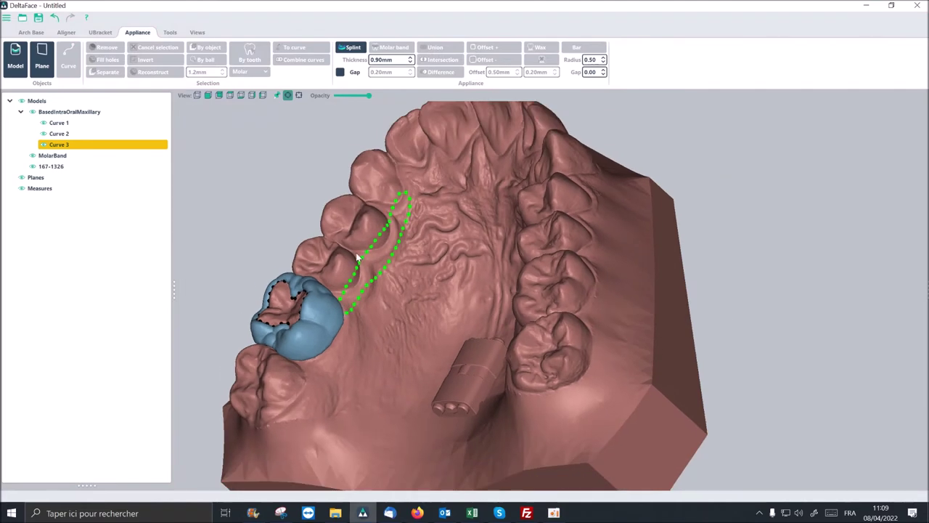
middle_click_drag(376, 271, 411, 285)
right_click_drag(411, 289, 414, 286)
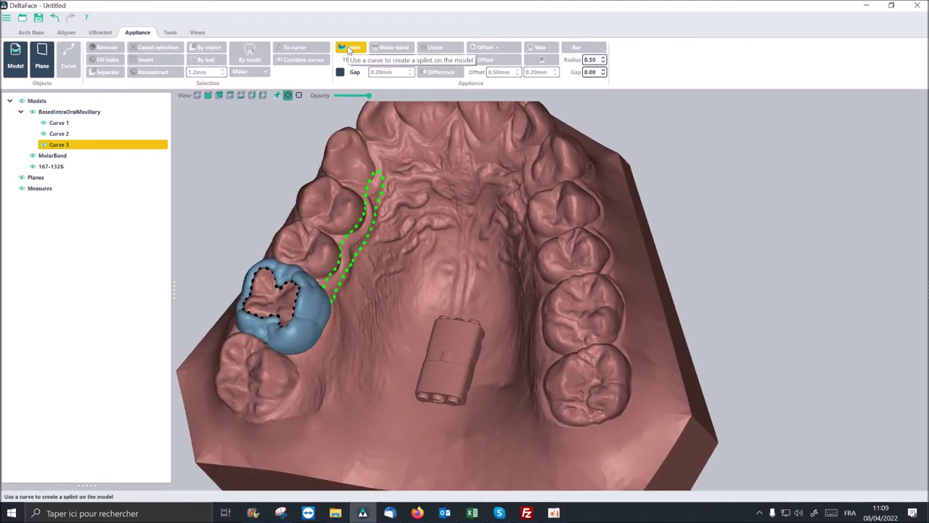
left_click(350, 48)
scroll(373, 211, "up", 5)
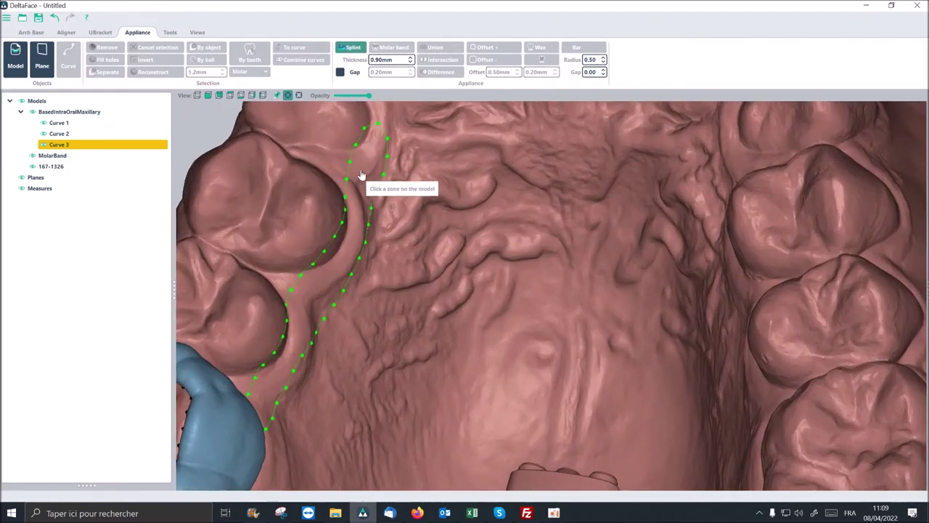
left_click(361, 174)
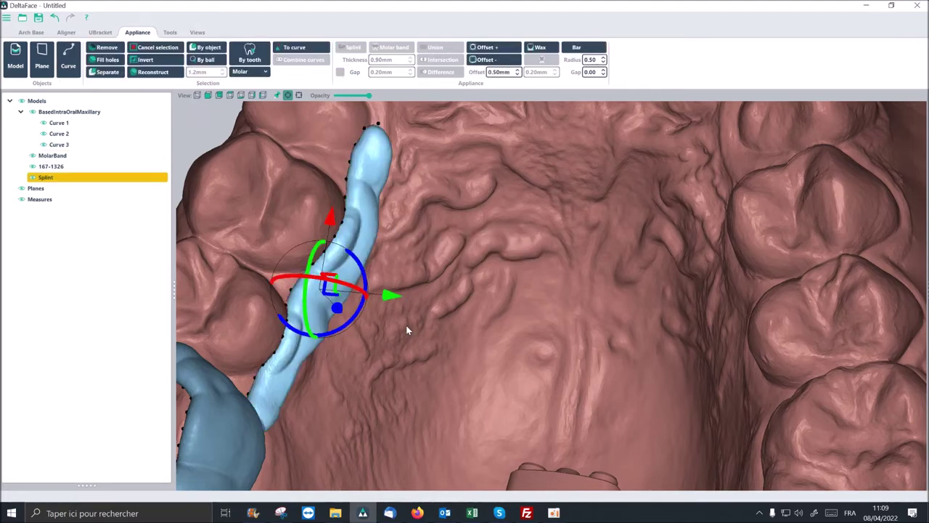
- Start a new curve on the maxillary model, running from the palatal side of the molar band across the palate to the 167-1326 component
middle_click_drag(409, 322, 440, 303)
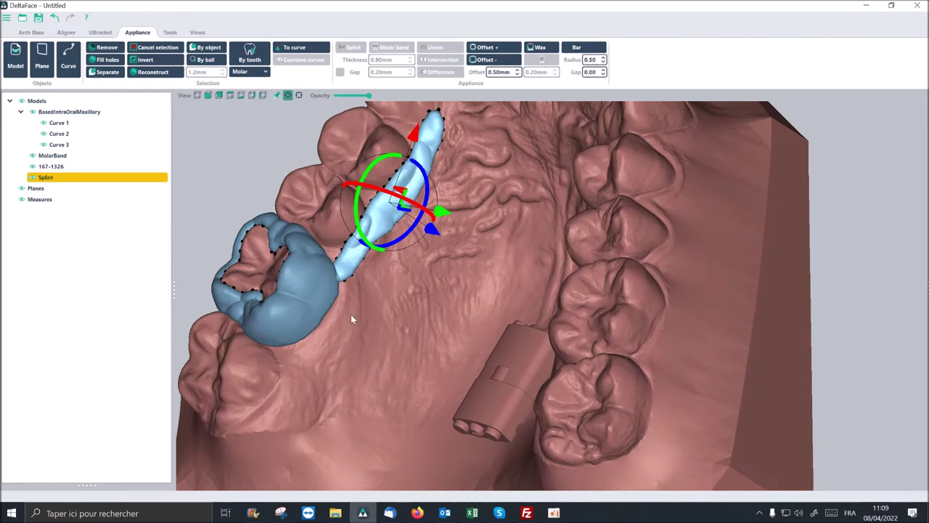
middle_click_drag(351, 319, 404, 332)
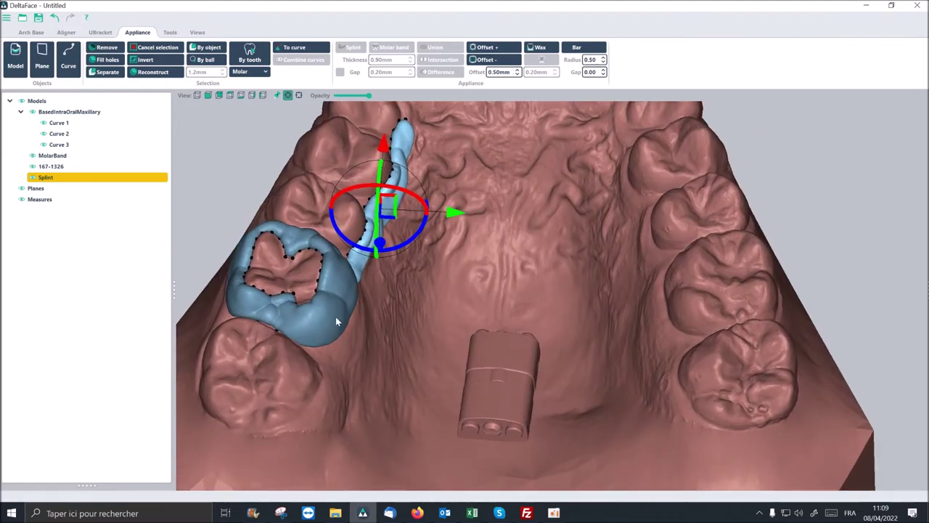
middle_click_drag(336, 317, 347, 315)
left_click(486, 376)
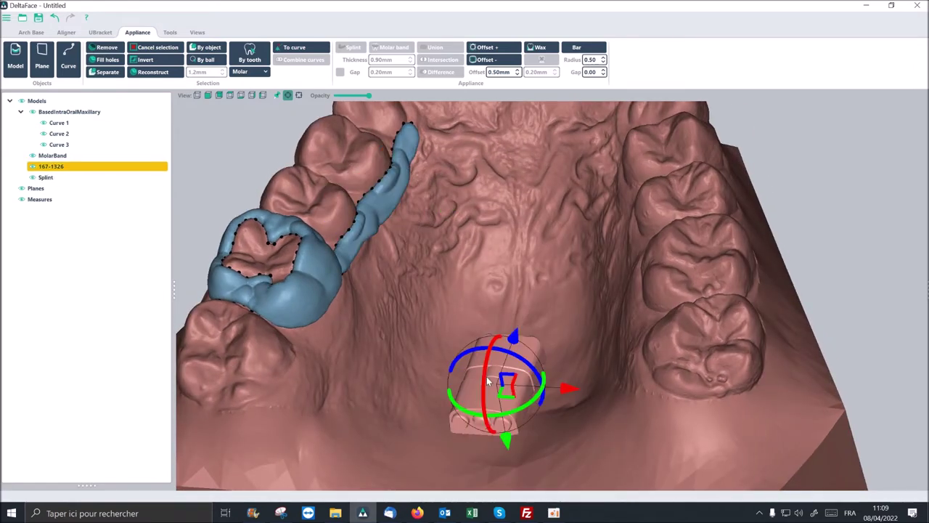
left_click(355, 284)
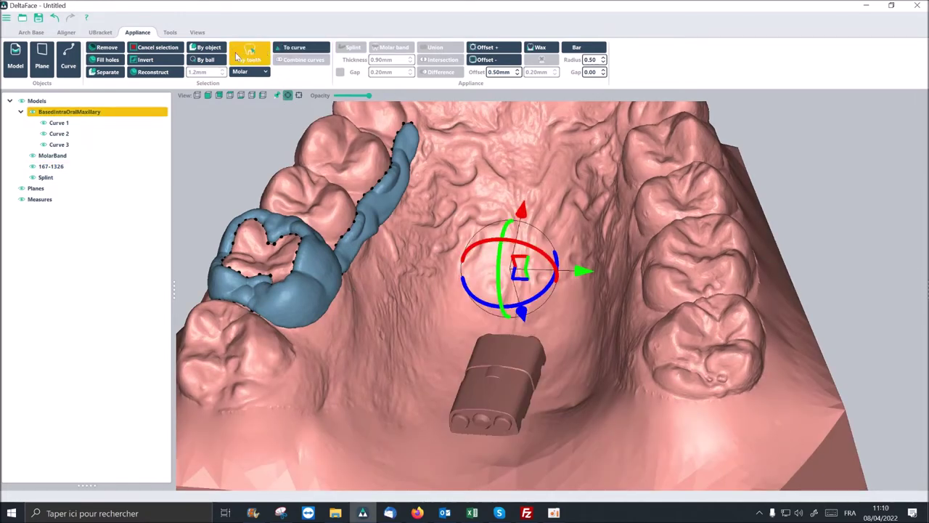
left_click(68, 57)
left_click(341, 314)
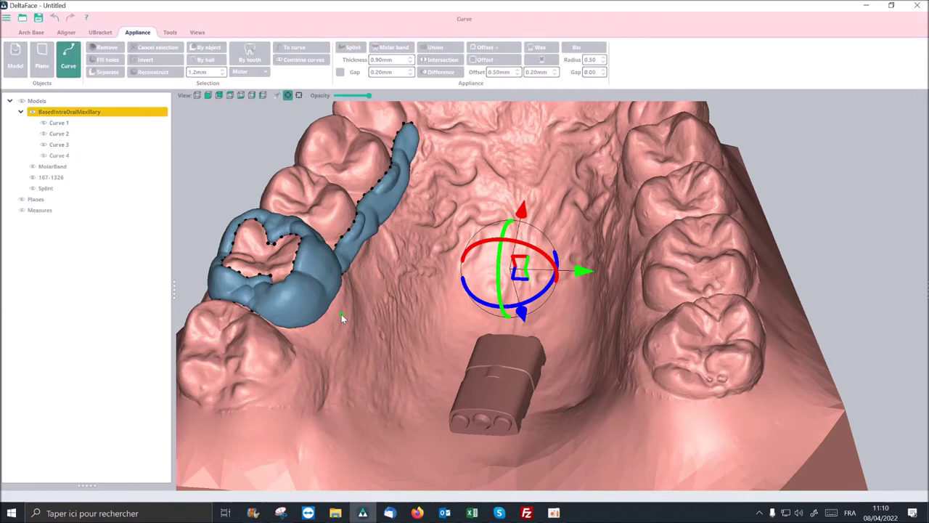
scroll(341, 314, "up", 5)
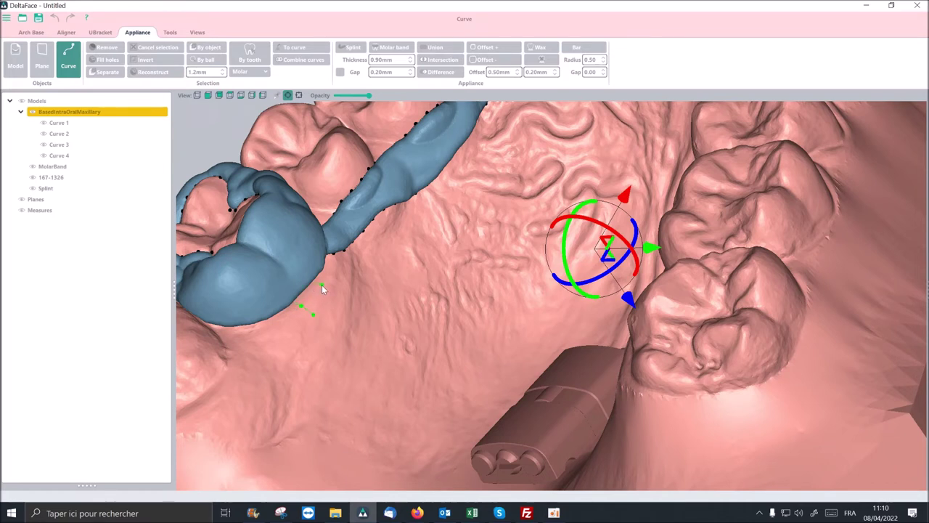
left_click(454, 362)
left_click(473, 374)
mouse_move(472, 374)
middle_mouse_down()
mouse_move(504, 394)
mouse_move(486, 379)
middle_mouse_up()
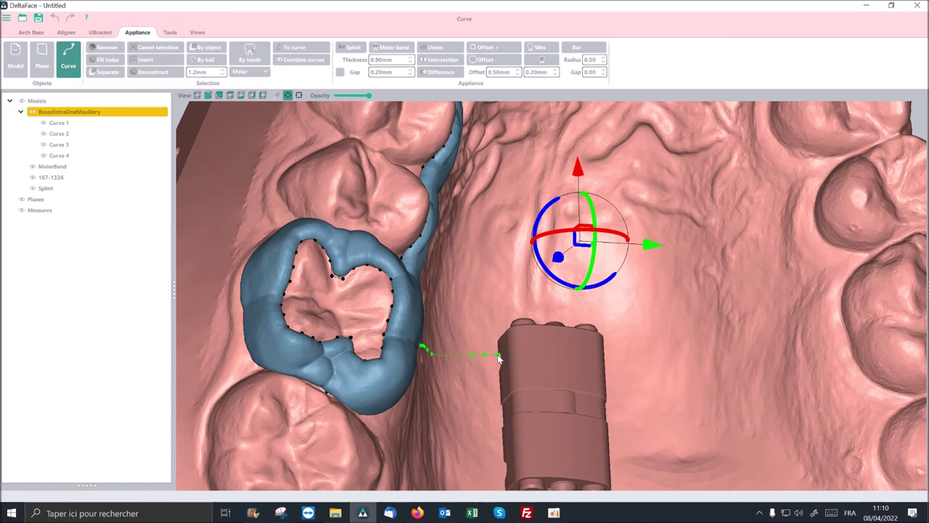
left_click(498, 355)
- Return the curve roughly parallel to its first edge from the 167-1326 component to the molar band, and close it
middle_click_drag(478, 376, 456, 373)
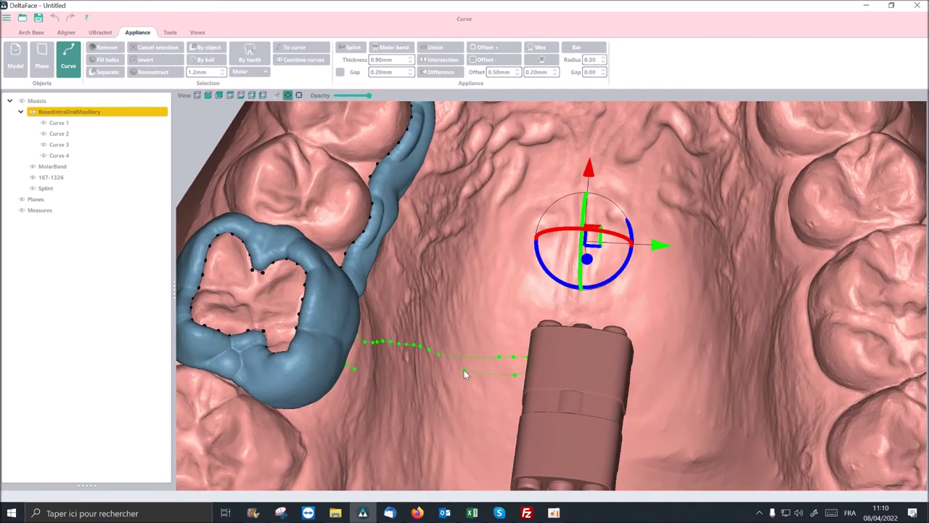
left_click_drag(464, 370, 370, 373)
double_click(352, 369)
- Remove the surplus points of the connecting curve where it meets the molar band
scroll(367, 378, "up", 4)
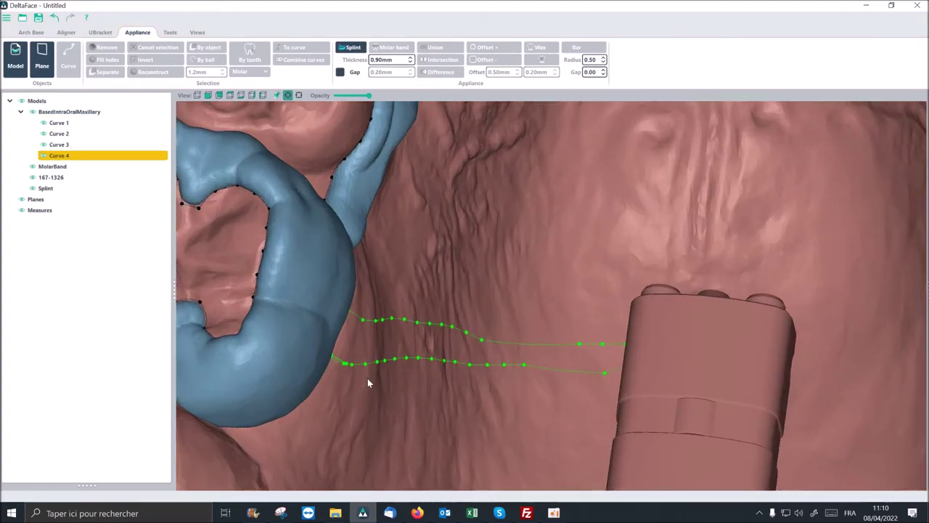
scroll(367, 379, "up", 5)
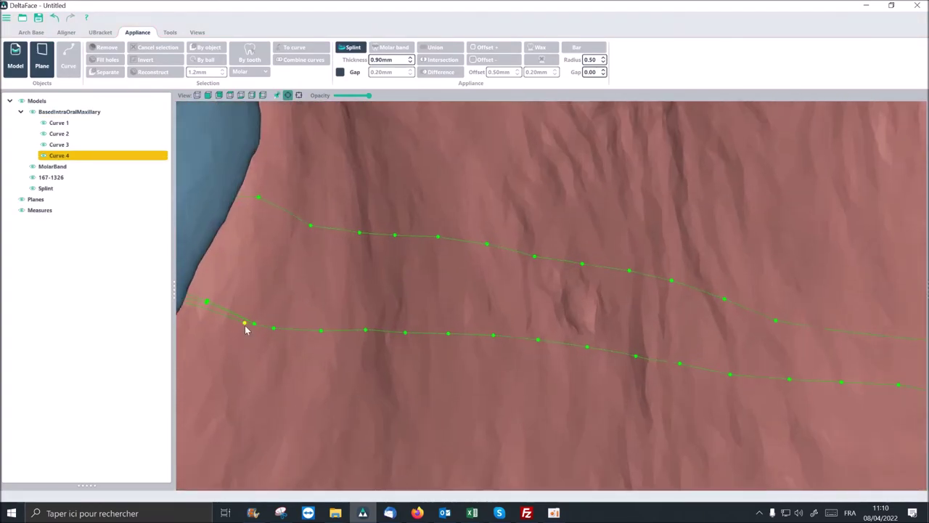
left_click(246, 329)
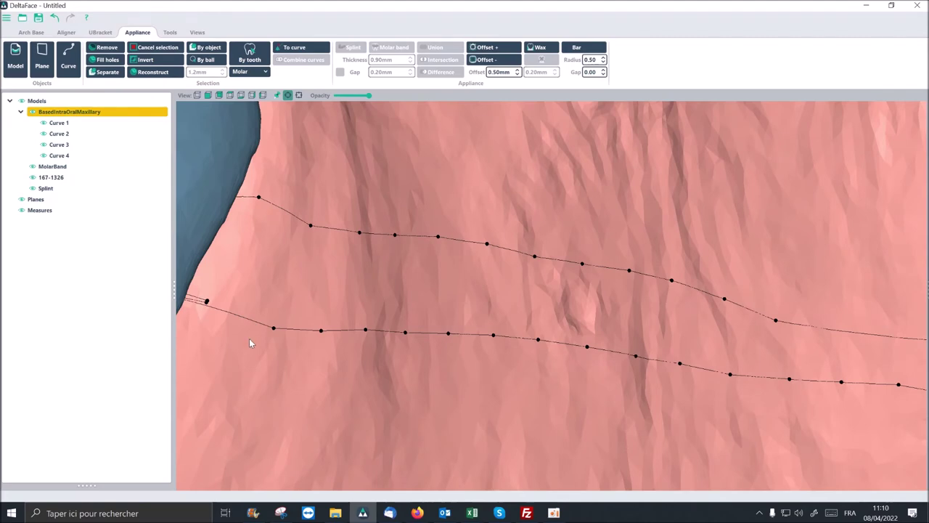
right_click(207, 300)
scroll(306, 364, "down", 5)
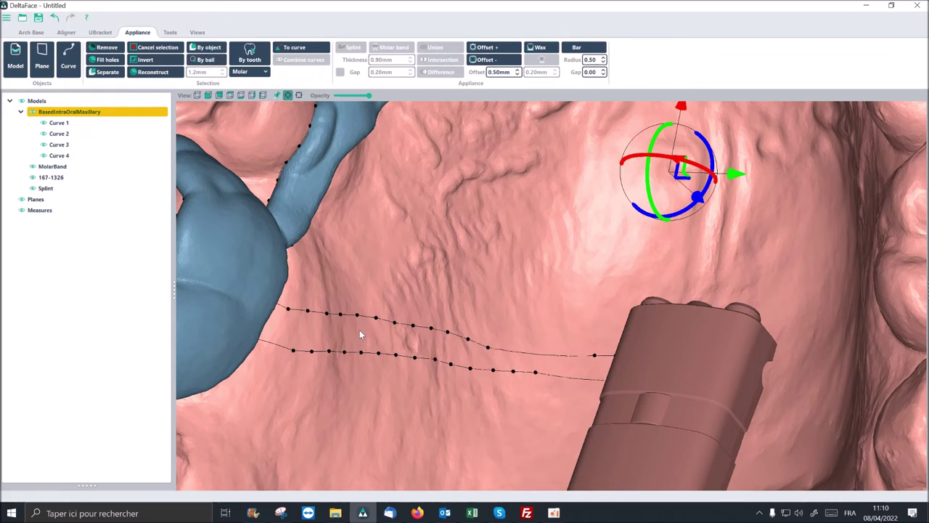
- Try to create a 0.90 mm thick splint, without gap, from Curve 4 between the molar band and the 167-1326 component
left_click(80, 125)
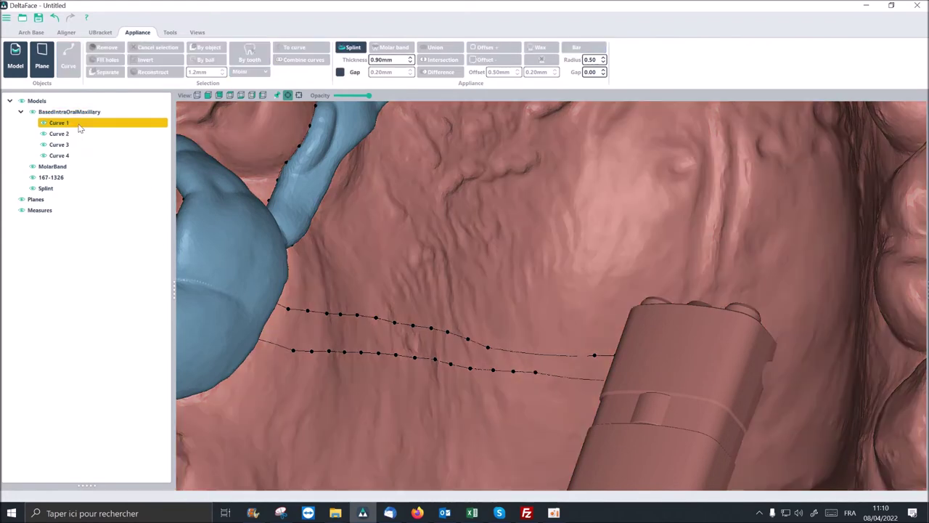
left_click(61, 156)
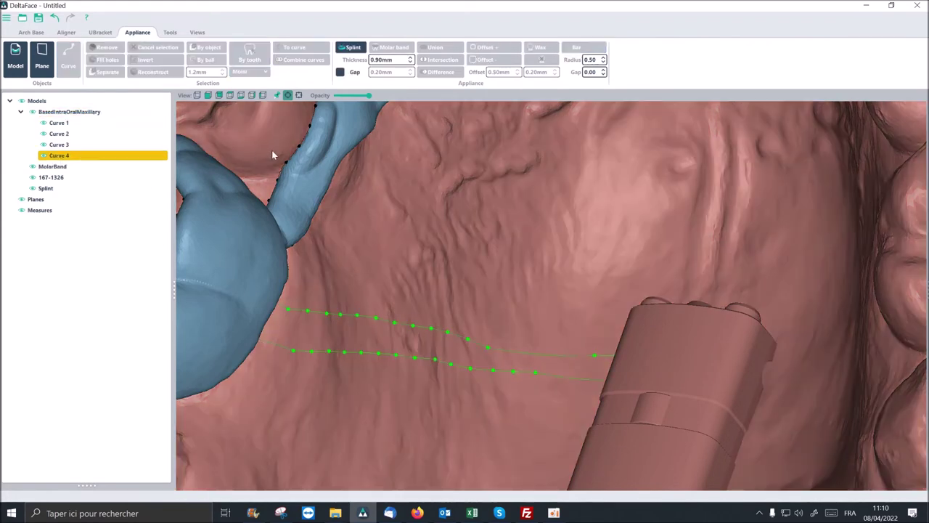
left_click(352, 48)
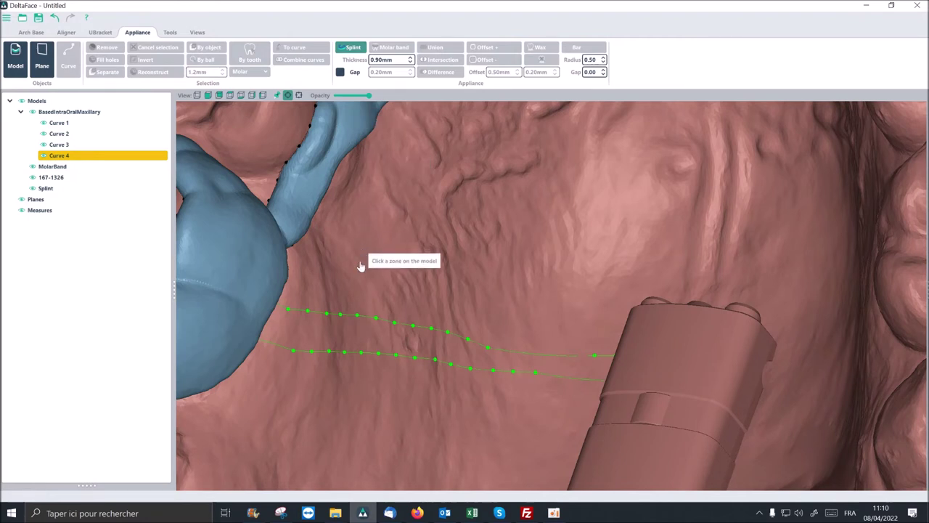
left_click(354, 318)
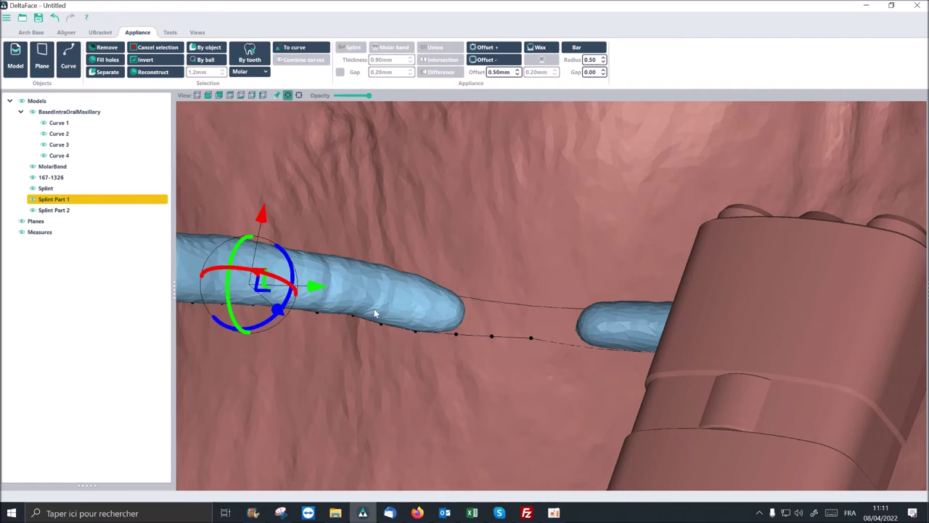
middle_click_drag(375, 299, 354, 301)
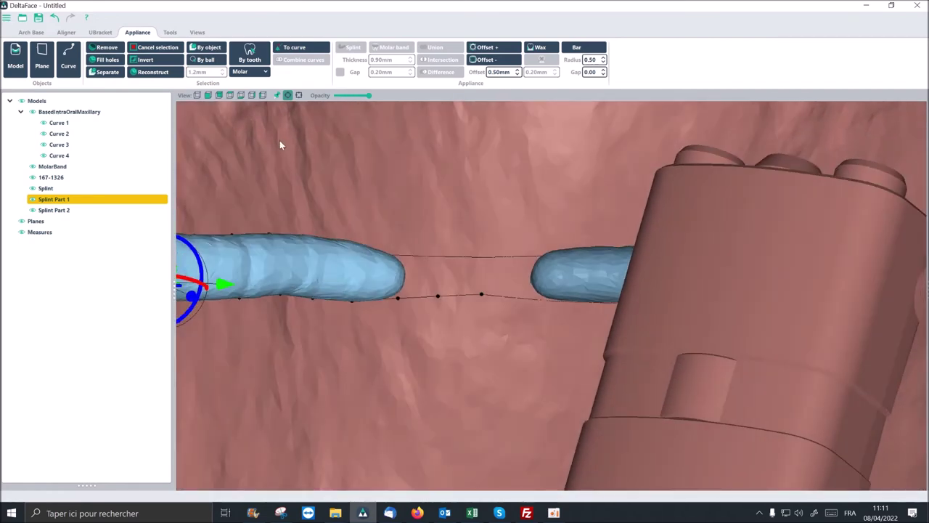
- Undo the creation of both splint parts between the molar band and the 167-1326 component
left_click(56, 17)
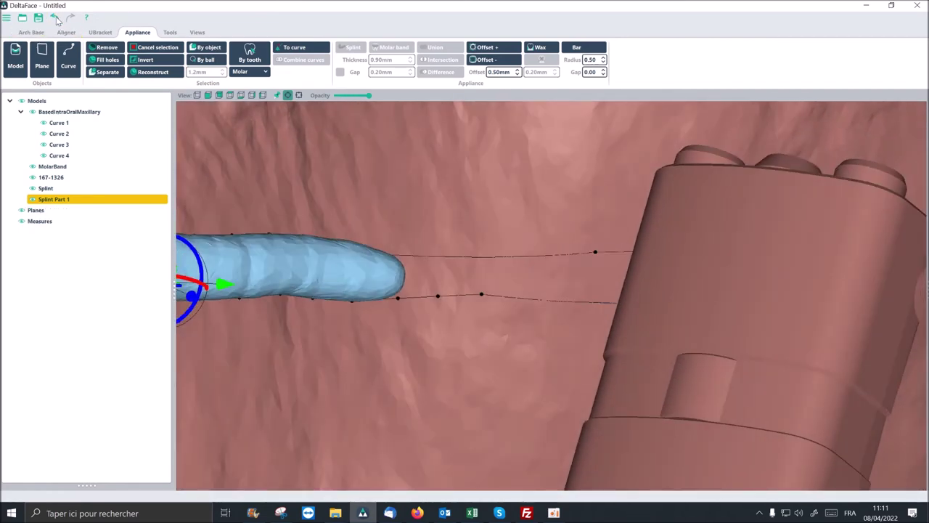
left_click(56, 18)
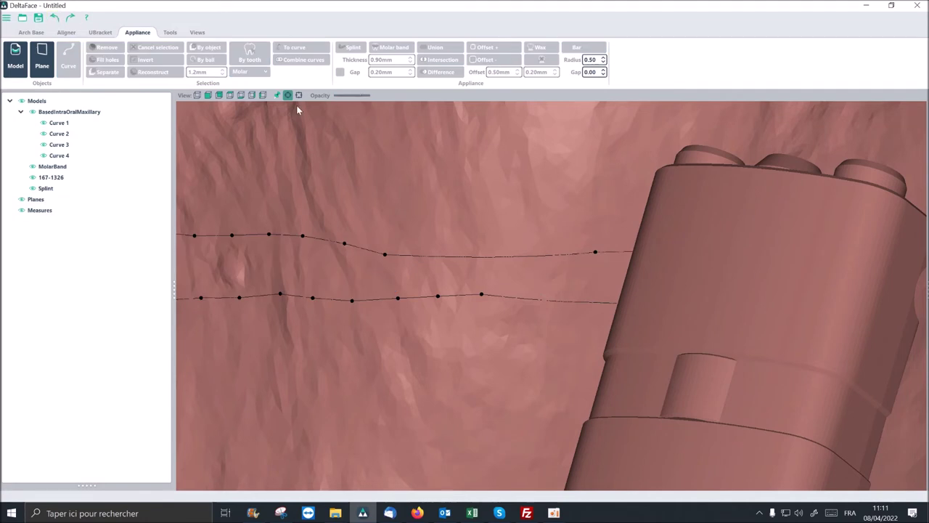
- Create a 0.60 mm thick splint without gap from Curve 4, between the molar band and the 167-1326 component
left_click(97, 156)
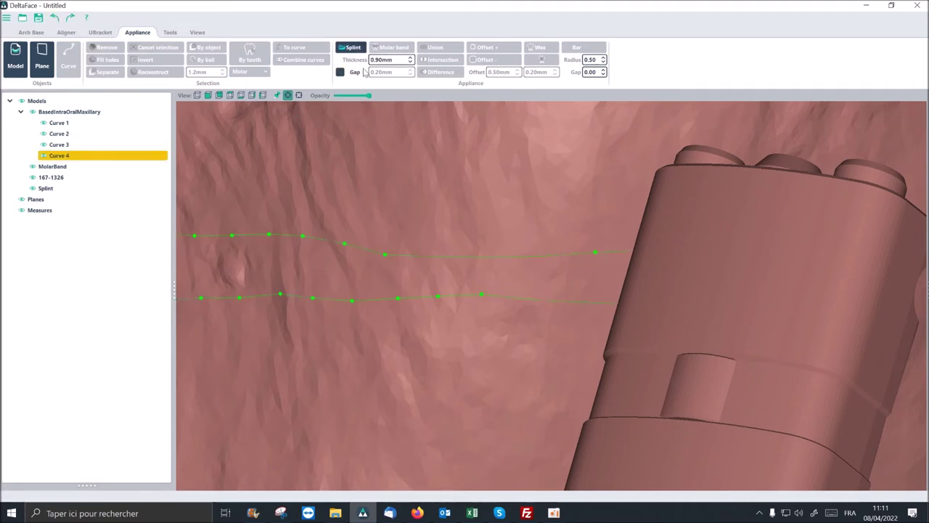
left_click(410, 63)
scroll(411, 63, "down", 5)
left_click(350, 48)
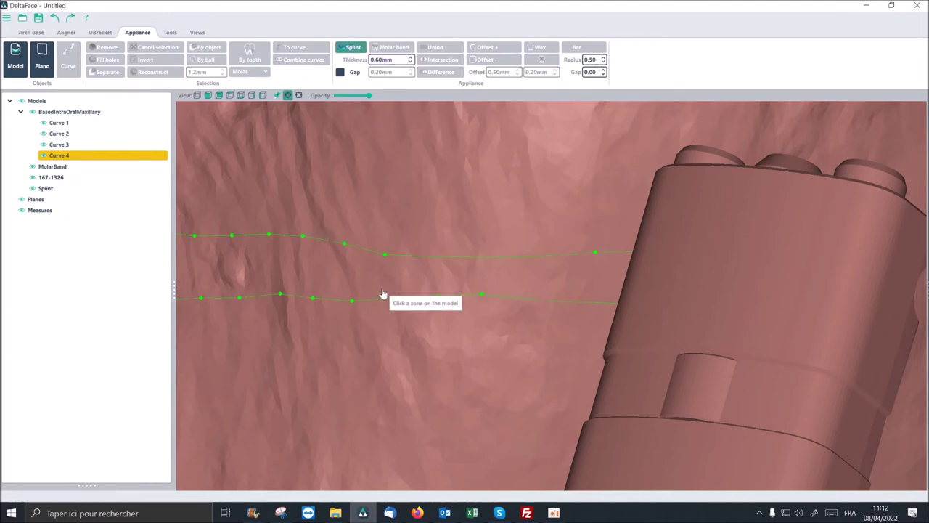
left_click(344, 274)
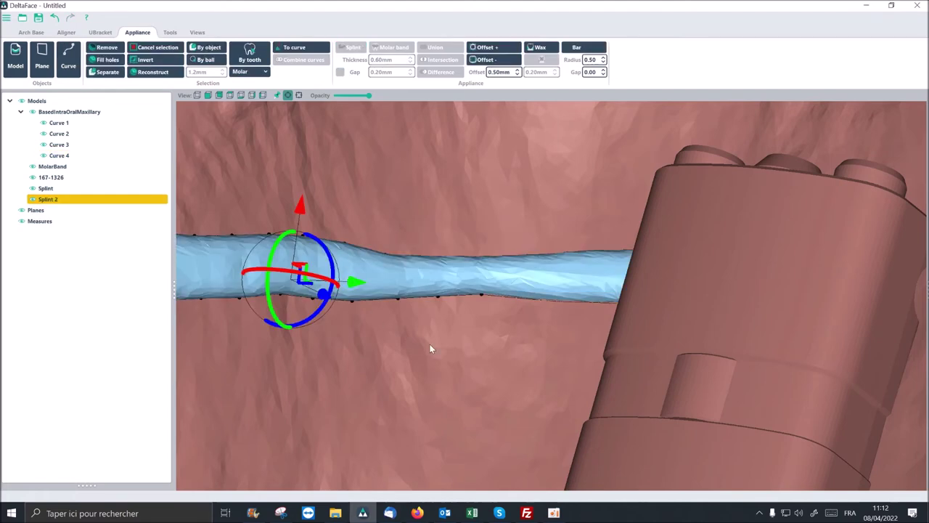
scroll(427, 319, "down", 5)
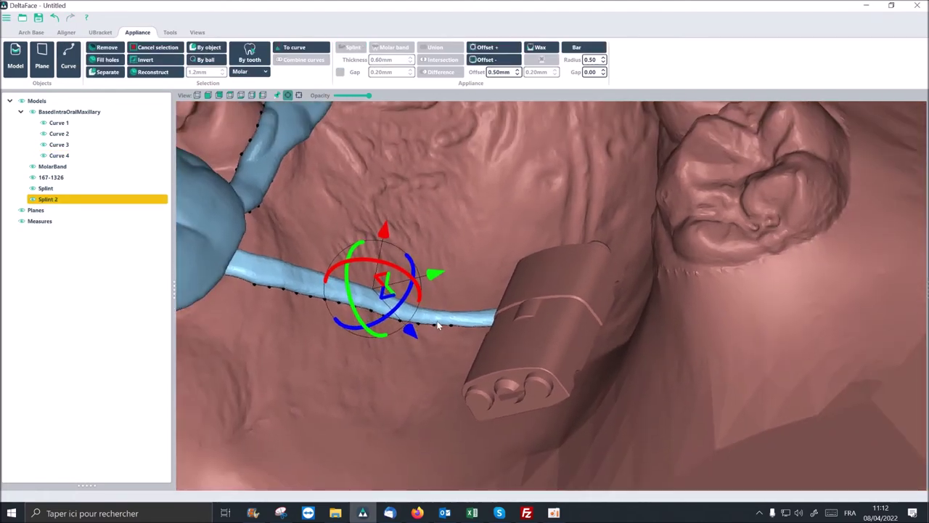
- Draw a bar point by point over the palate of the maxillary model, from the molar band to the rear end of the 167-1326 component
middle_click_drag(452, 322, 473, 291)
right_click_drag(474, 291, 495, 300)
middle_click_drag(497, 305, 539, 314)
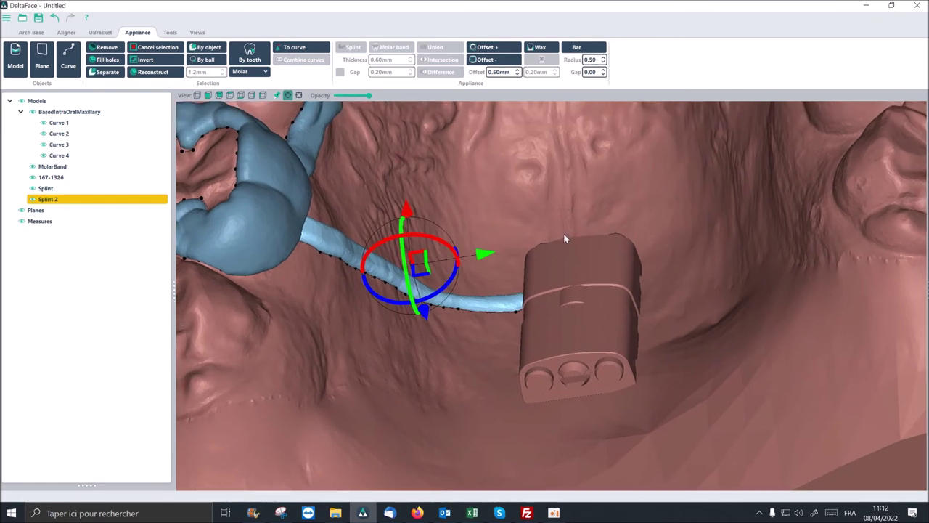
left_click(585, 49)
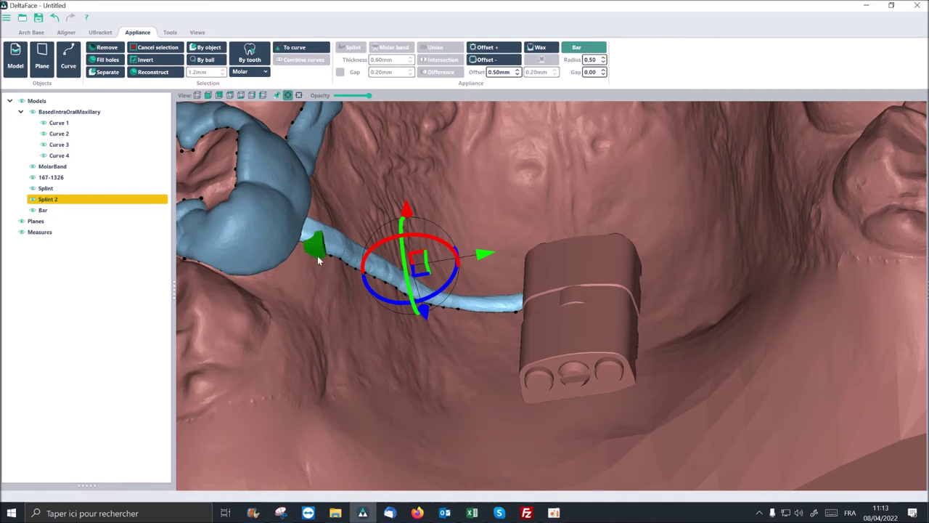
key("Escape")
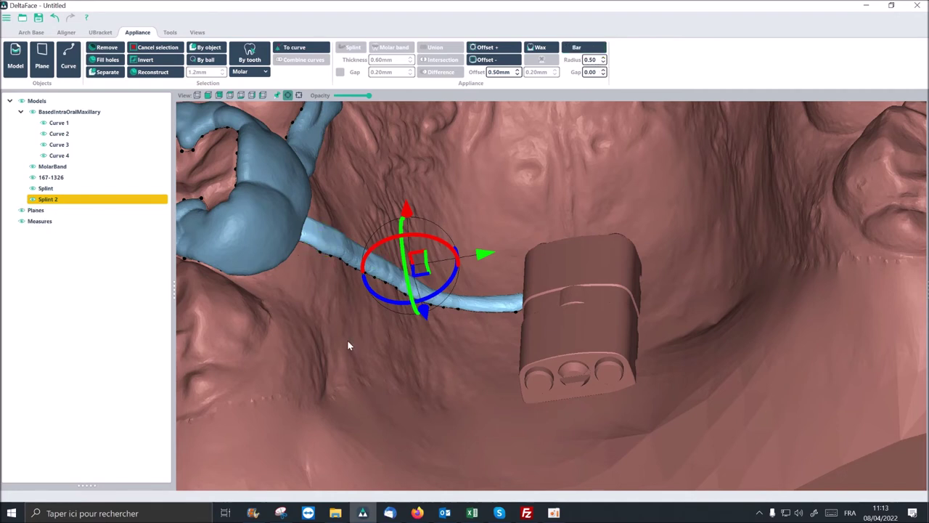
left_click(302, 278)
scroll(301, 282, "up", 2)
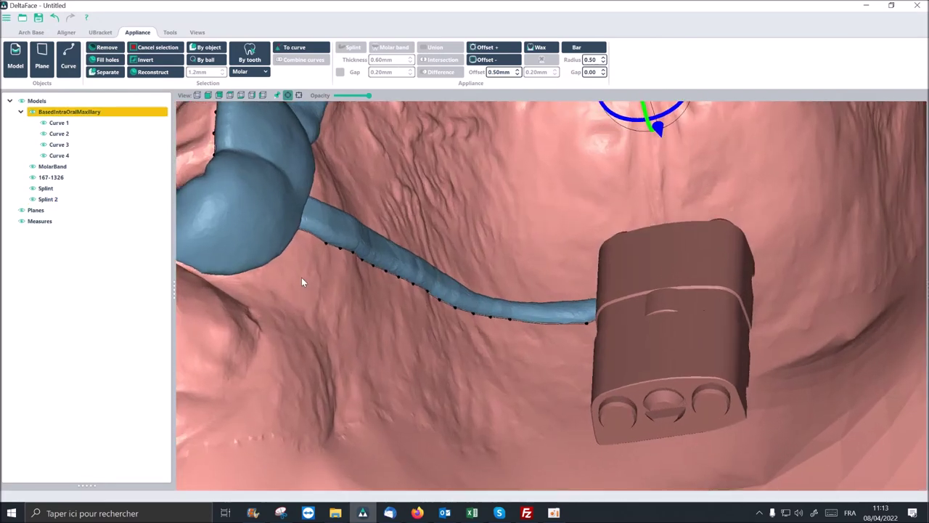
left_click(577, 48)
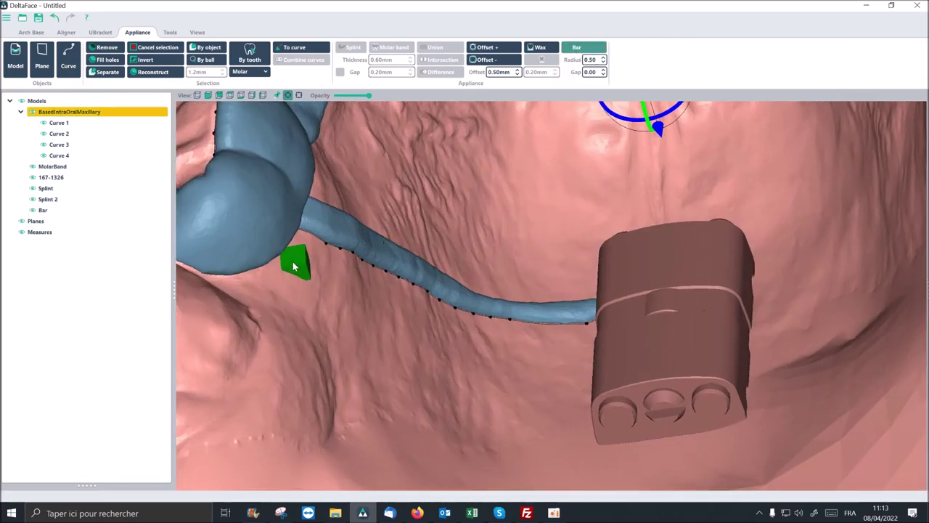
left_click_drag(273, 254, 453, 355)
middle_click_drag(453, 355, 478, 353)
left_click_drag(534, 361, 561, 385)
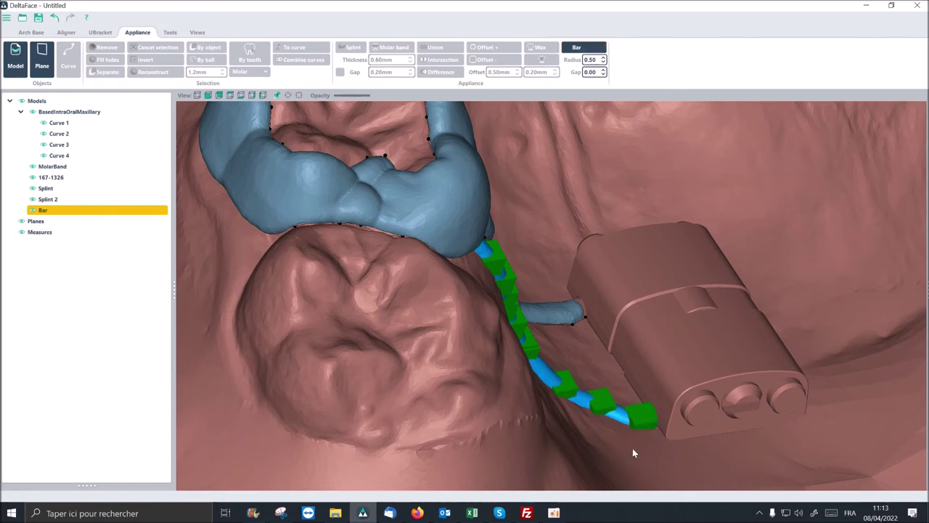
- Set the radius of the bar between the molar band and the 167-1326 component to 0.80
middle_click_drag(633, 449, 570, 460)
scroll(600, 417, "up", 3)
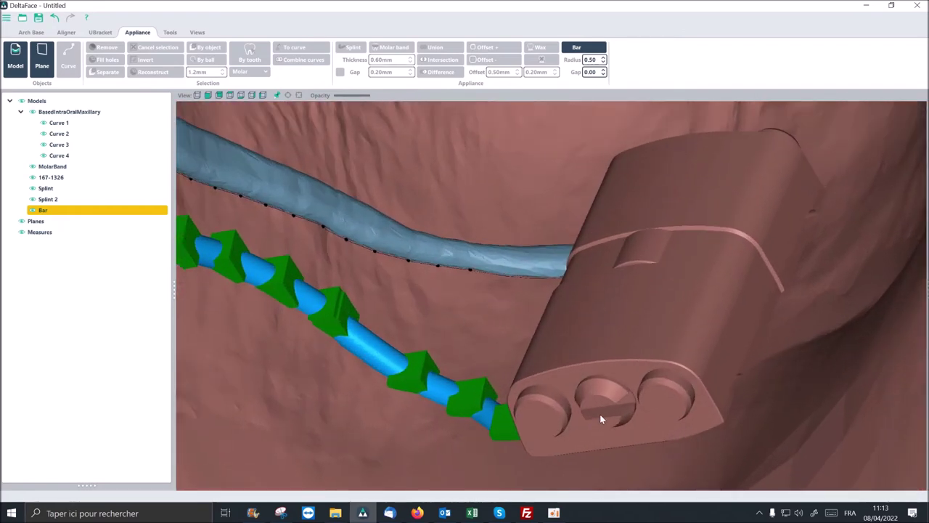
scroll(601, 413, "down", 3)
middle_click_drag(614, 384, 680, 373)
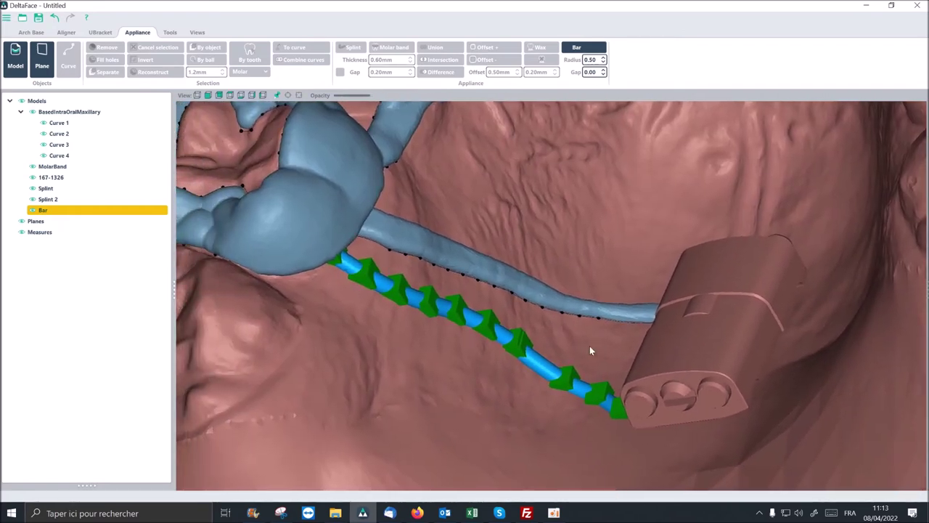
left_click(603, 58)
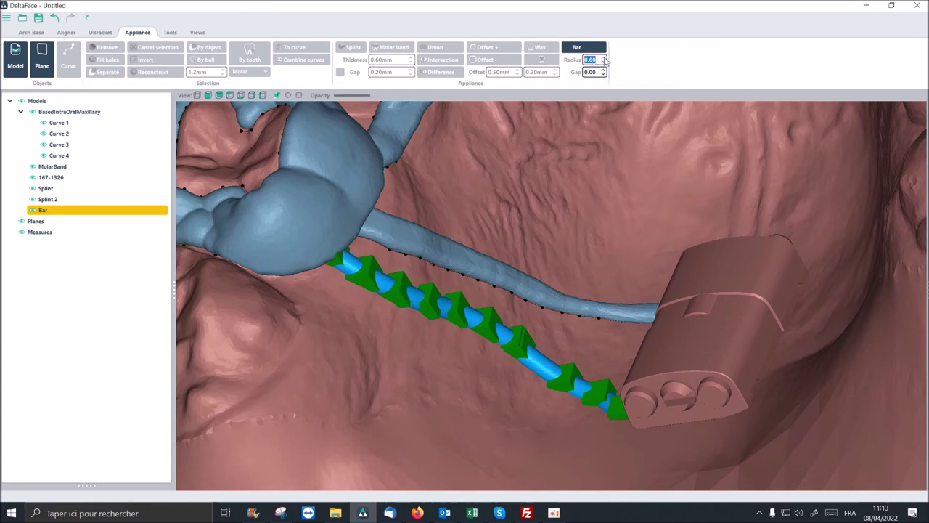
left_click(603, 58)
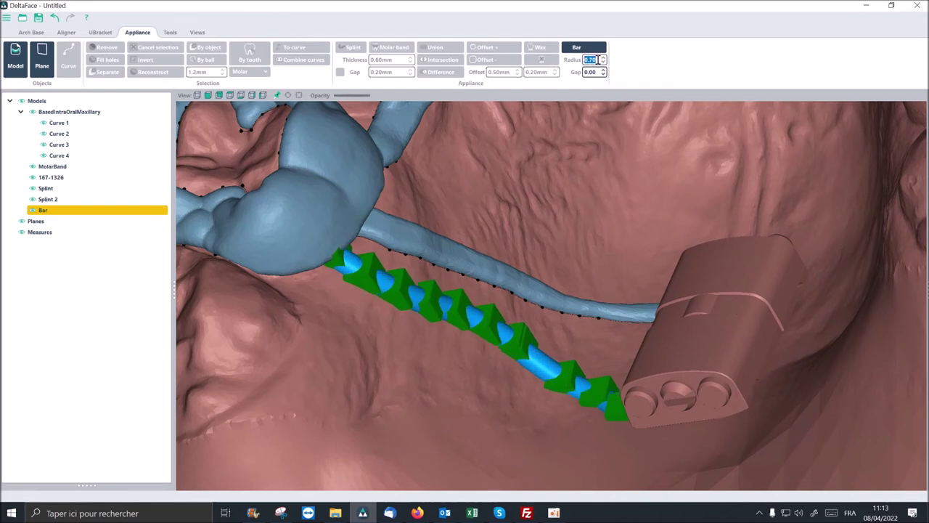
scroll(594, 60, "up", 1)
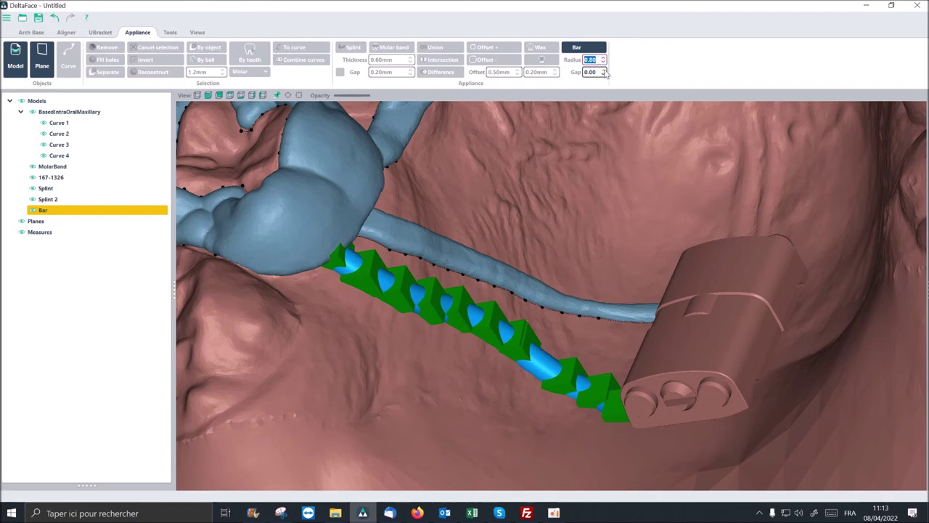
- Set the bar's gap to the palate to 0.50 and finish editing the bar
left_click(605, 70)
left_click(605, 71)
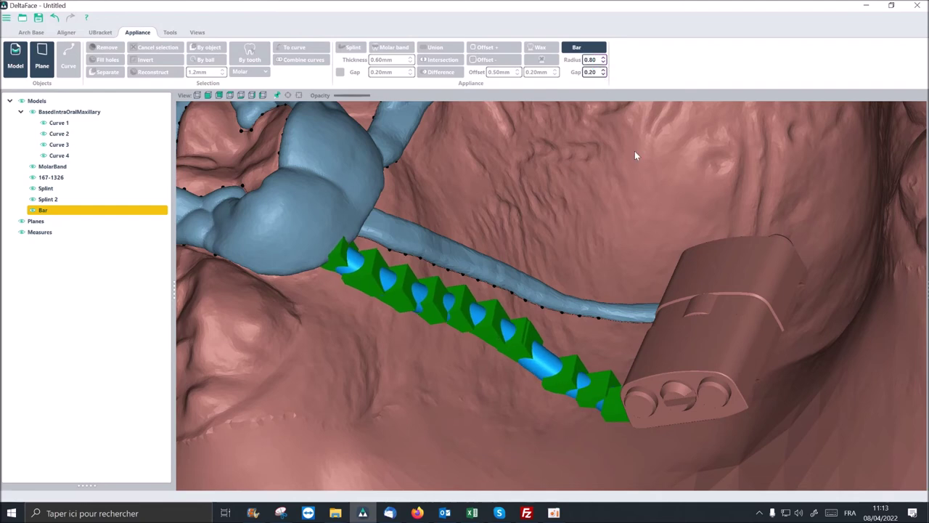
middle_click_drag(635, 151, 640, 120)
scroll(627, 175, "up", 3)
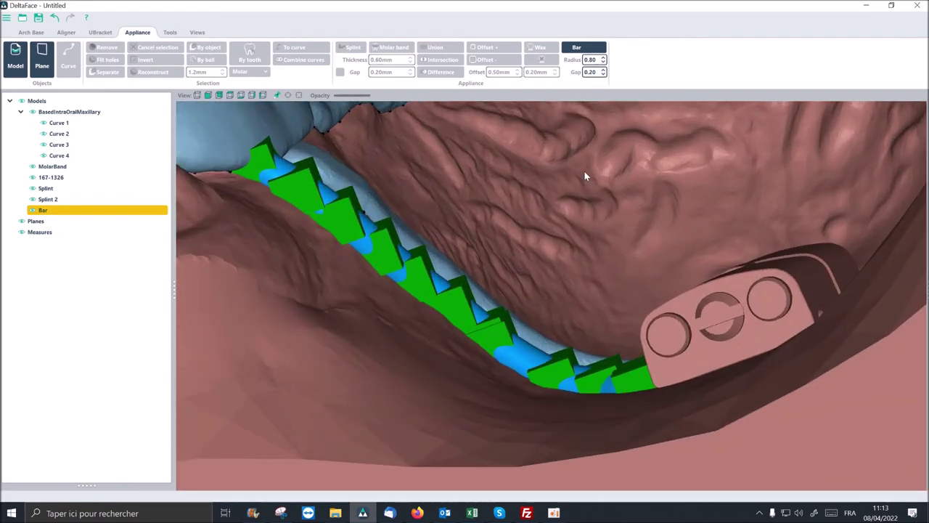
right_click_drag(585, 175, 599, 188)
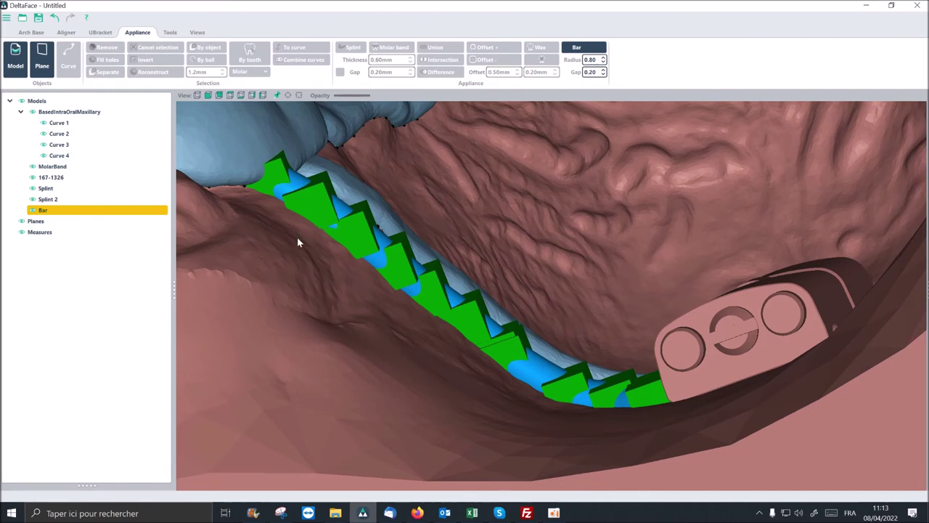
left_click(310, 202)
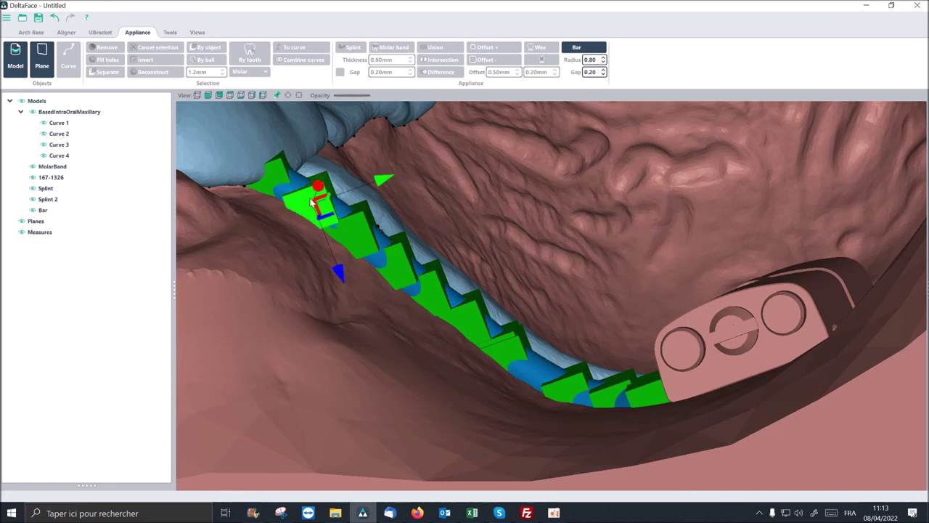
left_click(603, 70)
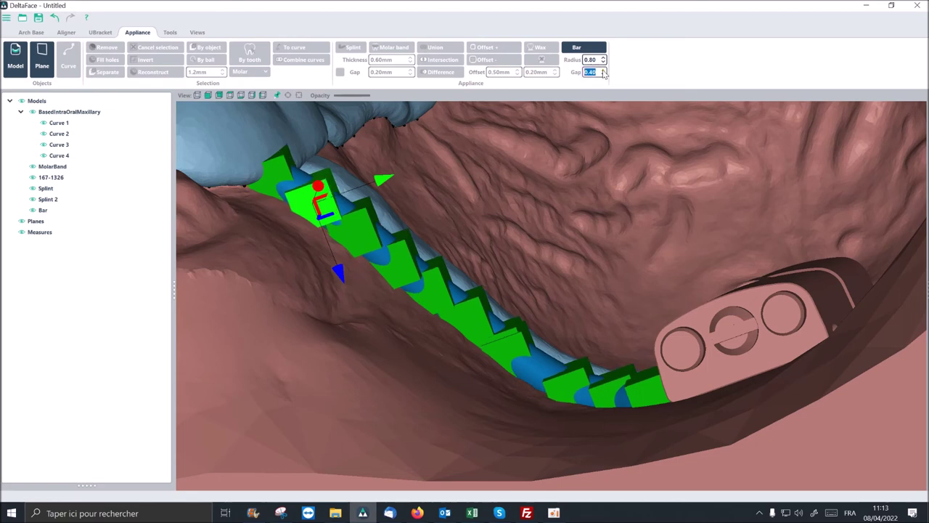
left_click(603, 70)
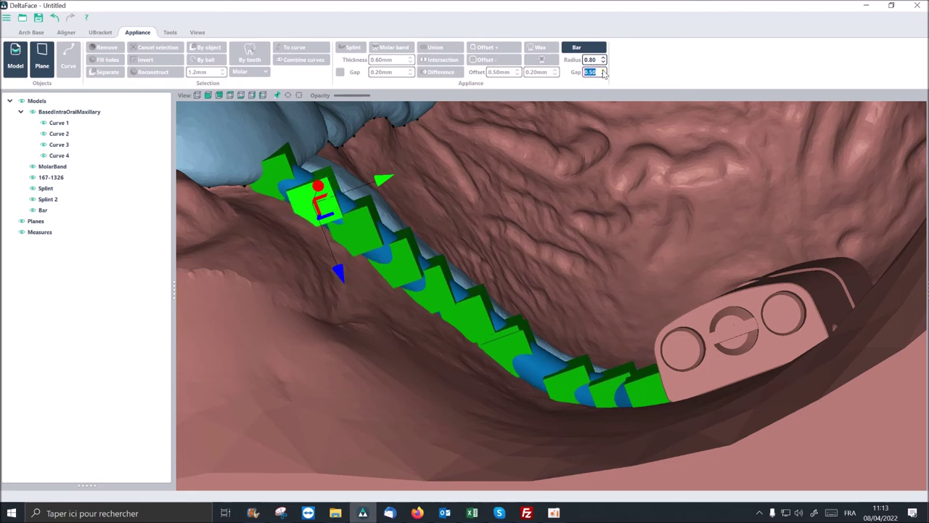
right_click_drag(522, 185, 588, 255)
left_click(521, 213)
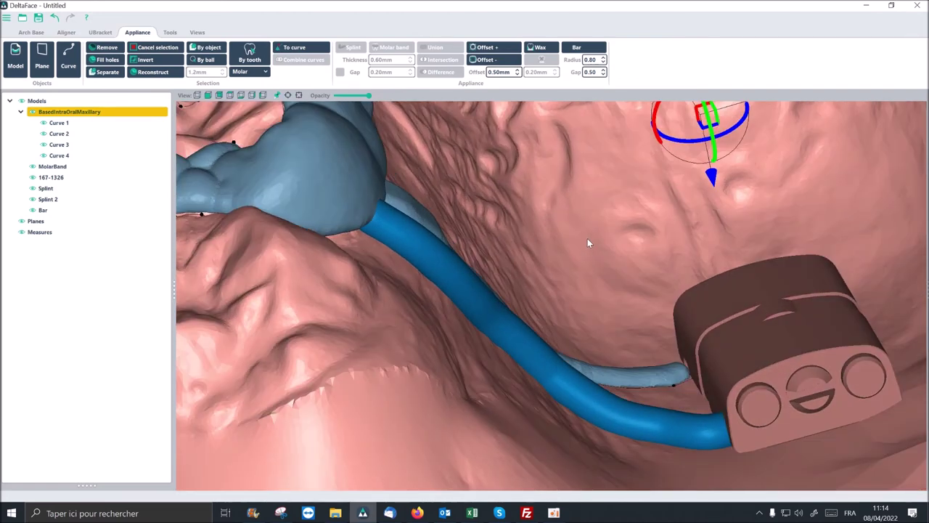
- Subtract the maxillary model from the bar with the Difference operation
left_click(468, 277)
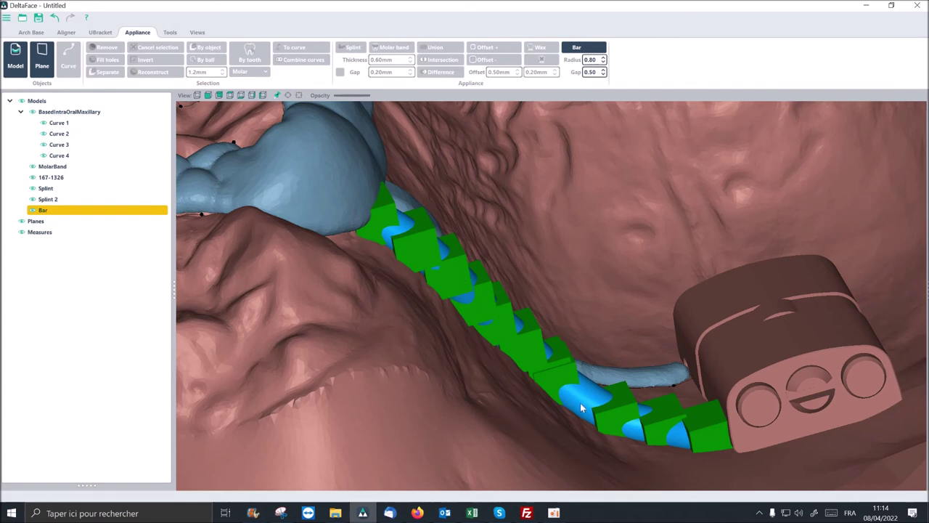
right_click_drag(609, 317, 583, 324)
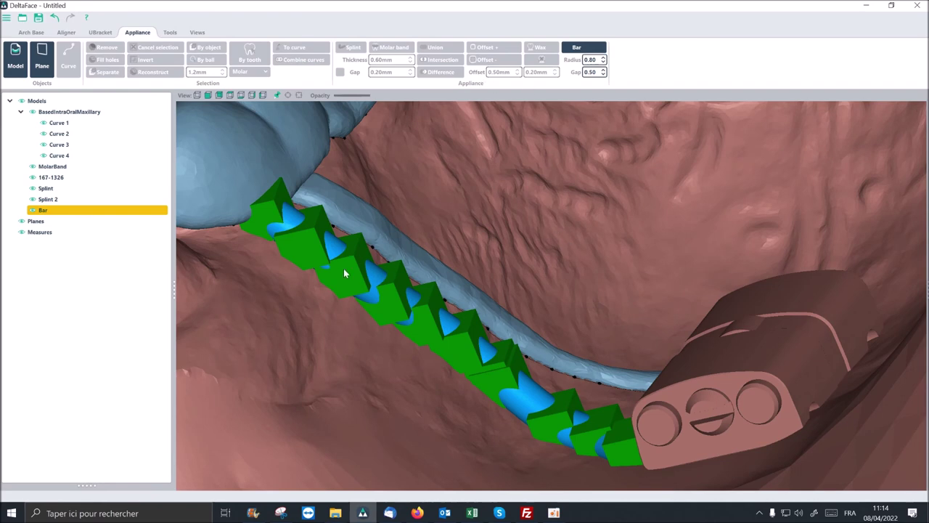
left_click(478, 172)
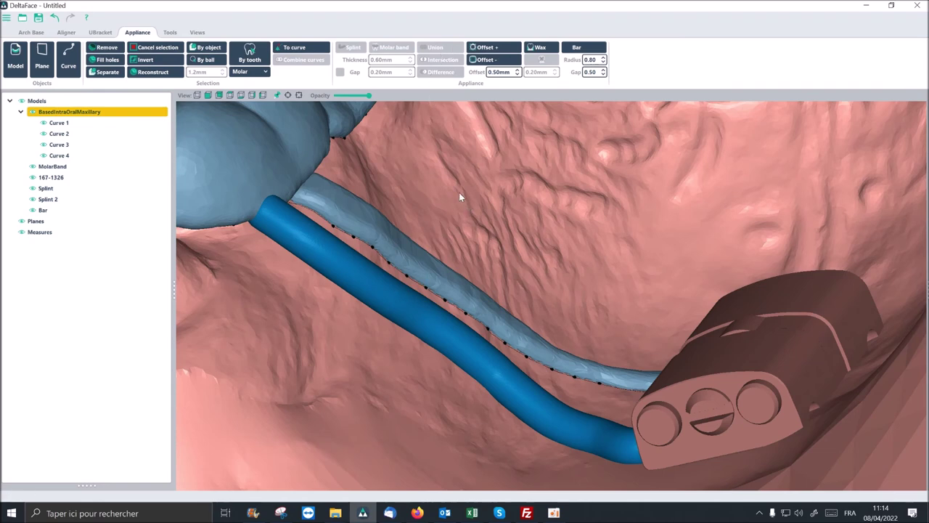
left_click(359, 273)
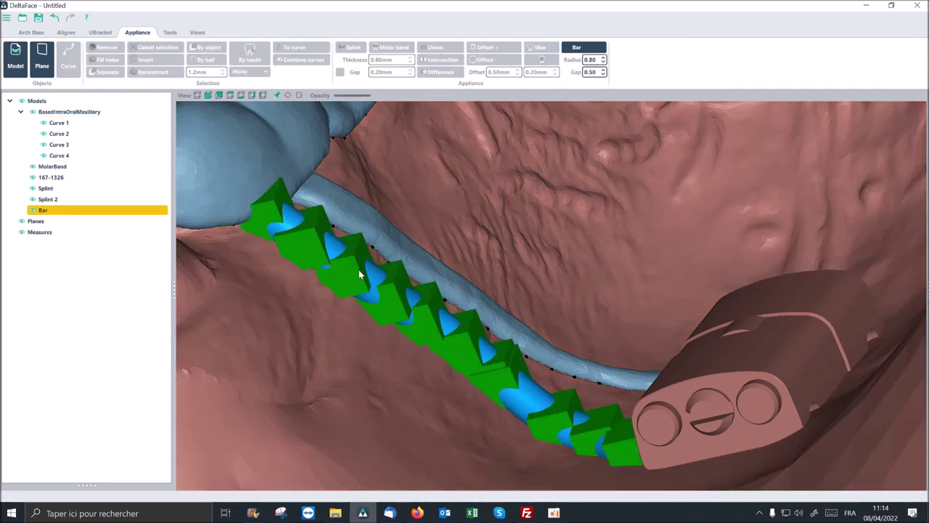
left_click(470, 208, "ctrl")
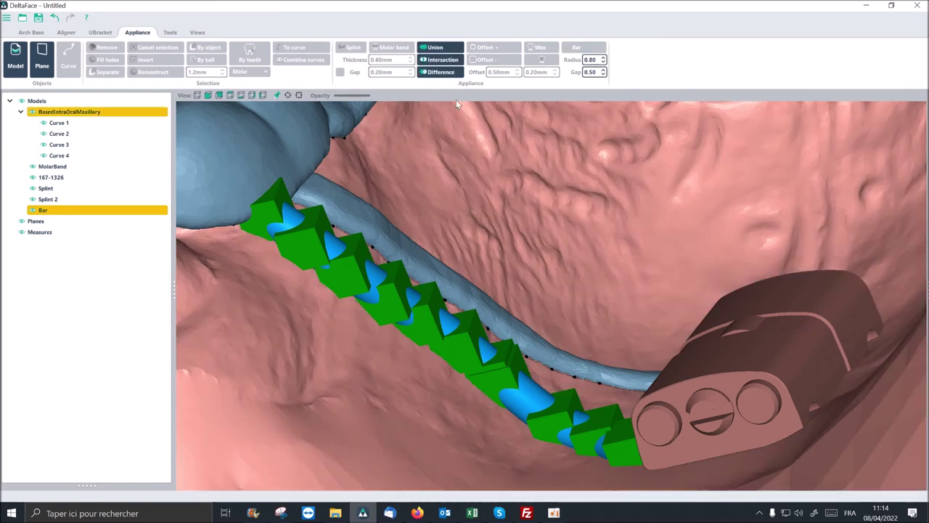
left_click(441, 72)
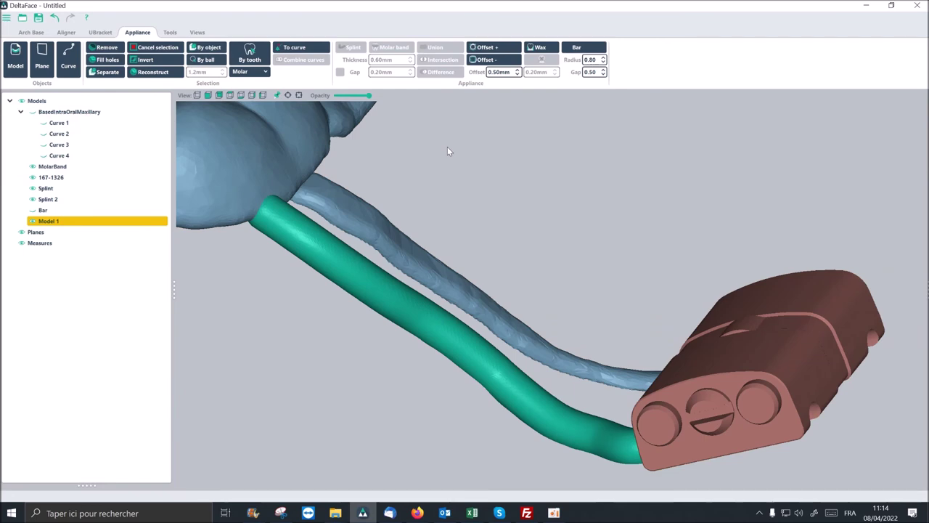
- Examine the trimmed bar from below and above, including where it meets the molar band and the 167-1326 component
left_click_drag(454, 254, 485, 156)
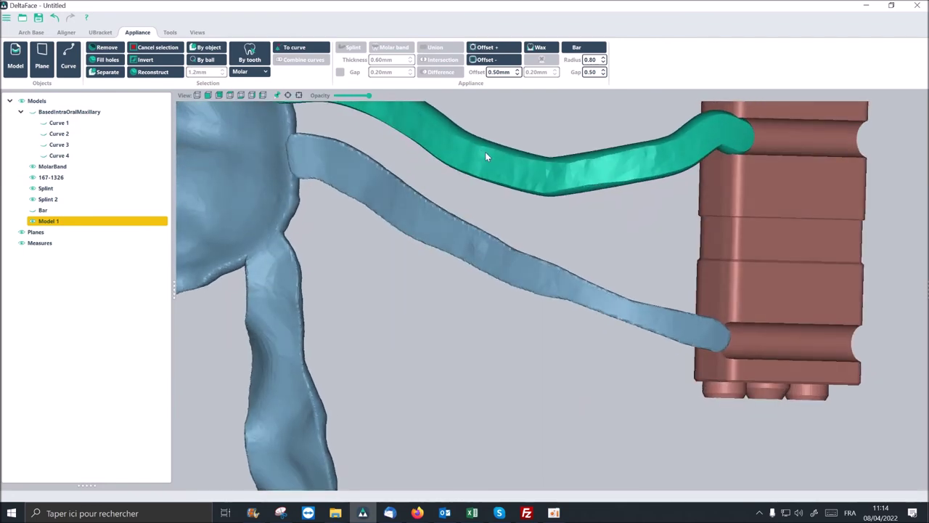
middle_click_drag(486, 152, 503, 259)
scroll(433, 227, "up", 3)
left_click_drag(433, 225, 310, 193)
left_click_drag(512, 274, 516, 211)
scroll(300, 206, "down", 6)
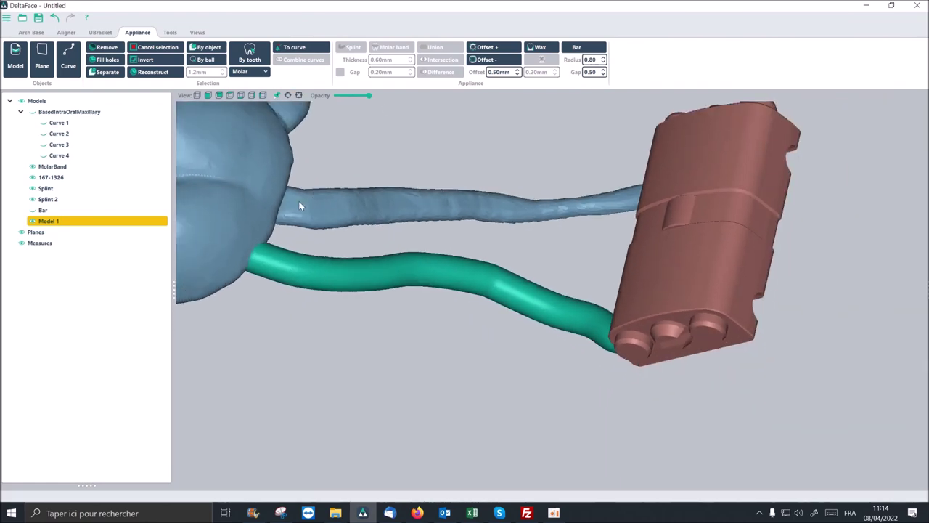
left_click_drag(297, 187, 351, 242)
scroll(351, 242, "down", 3)
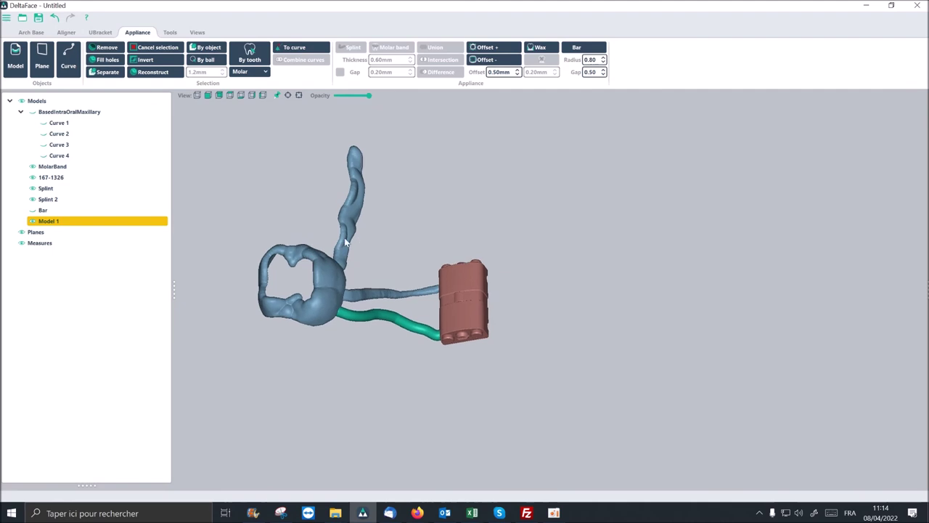
- Show the maxillary model again and unite the molar band, both splints, the trimmed bar and the 167-1326 component into one model
left_click(33, 113)
left_click_drag(313, 277, 405, 283)
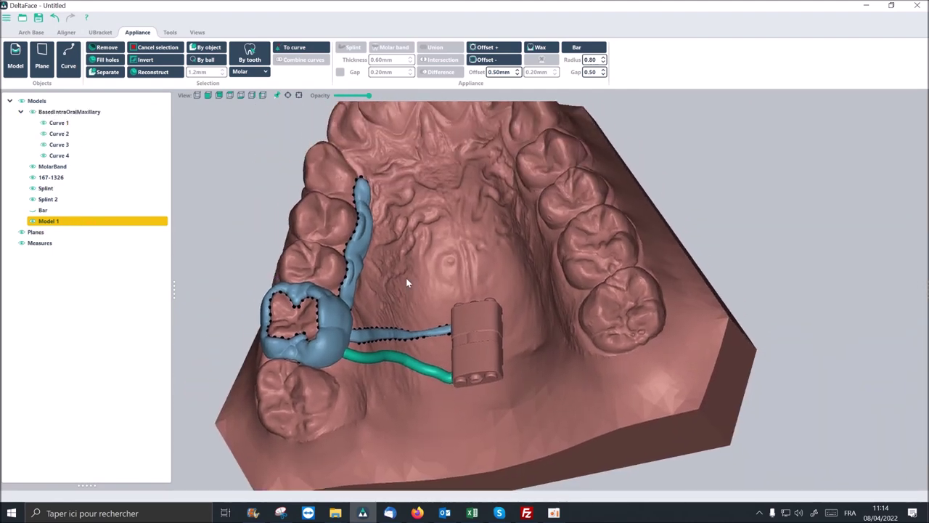
left_click(356, 255)
left_click(343, 317, "ctrl")
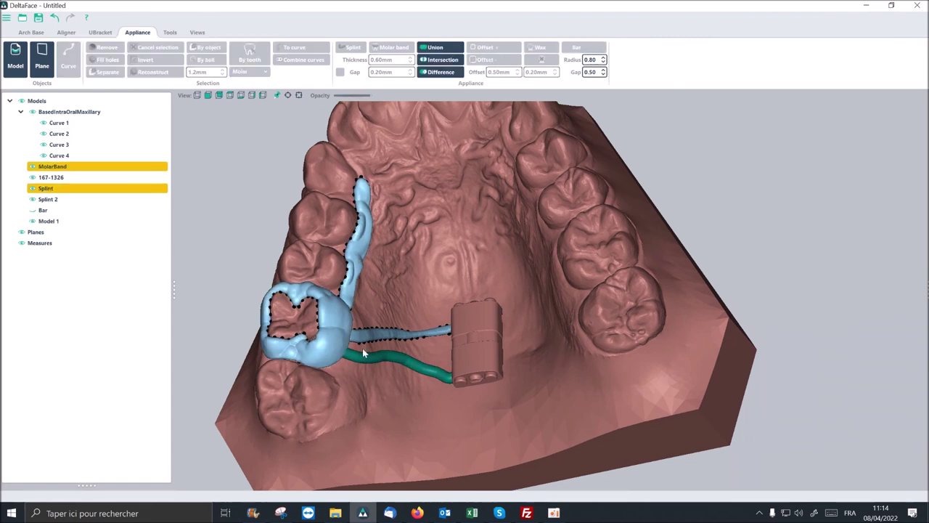
left_click(373, 358, "ctrl")
left_click(370, 334, "ctrl")
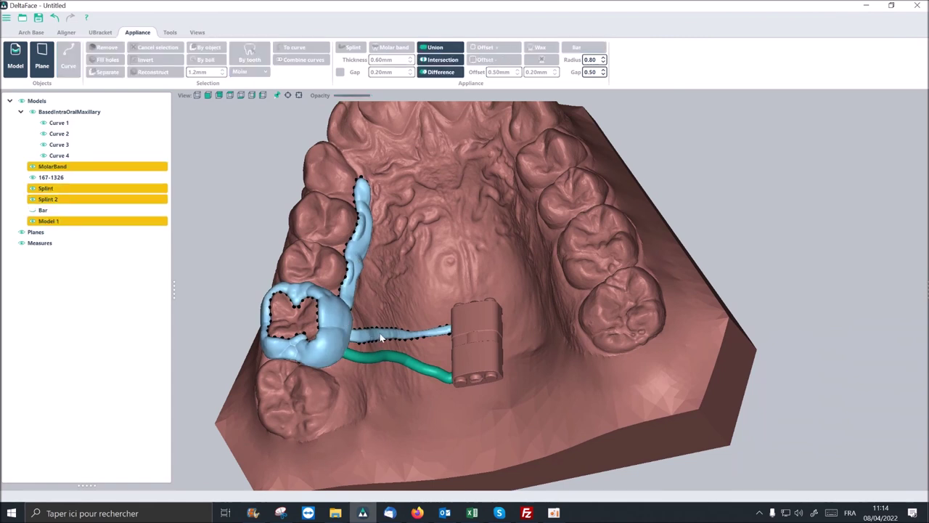
left_click(476, 346, "ctrl")
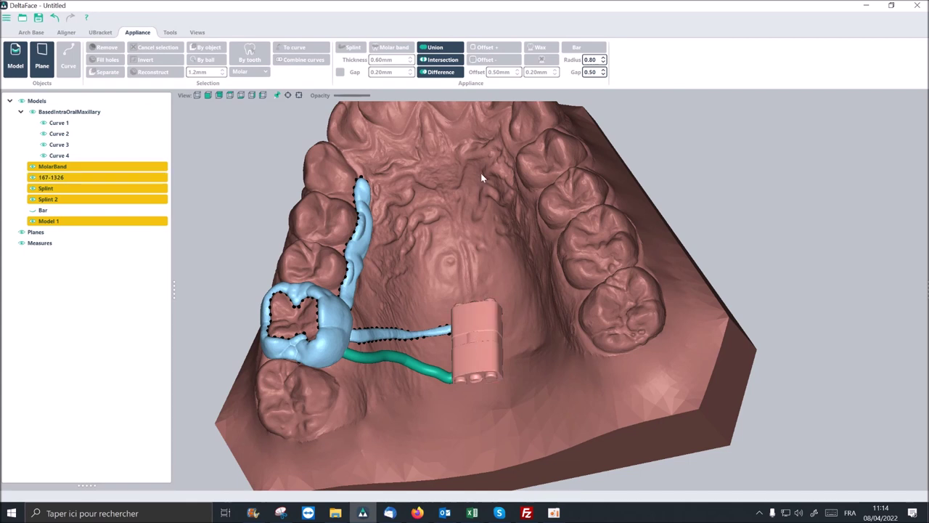
left_click(440, 48)
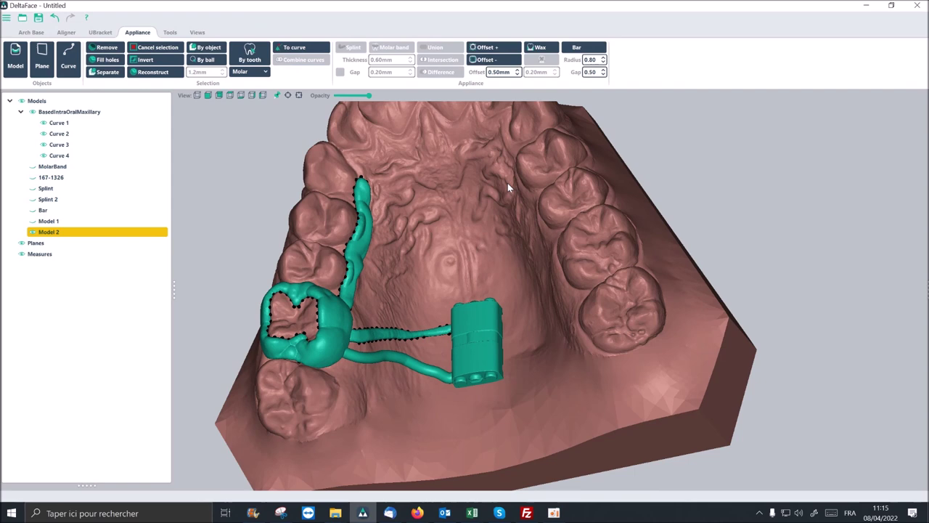
- Hide the maxillary model and its curves to view the united appliance on its own
middle_click_drag(479, 279, 477, 258)
scroll(419, 275, "up", 3)
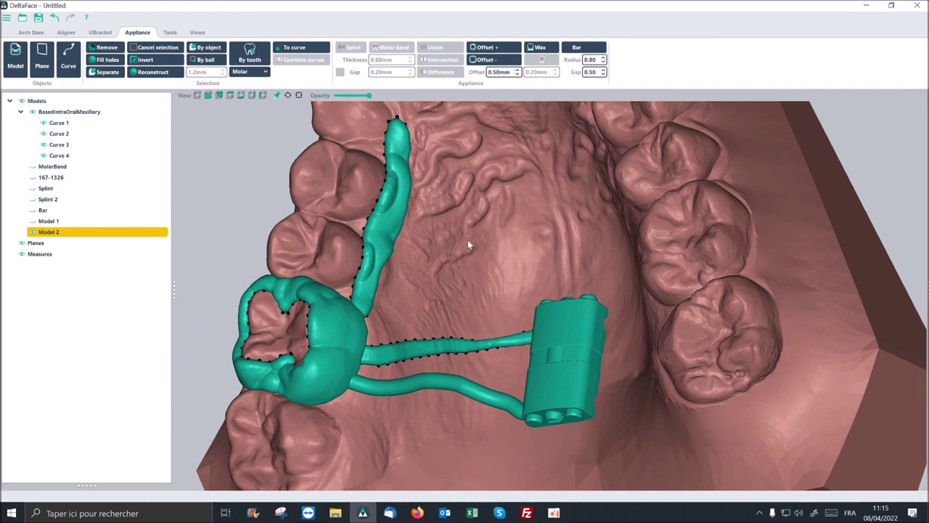
left_click(32, 111)
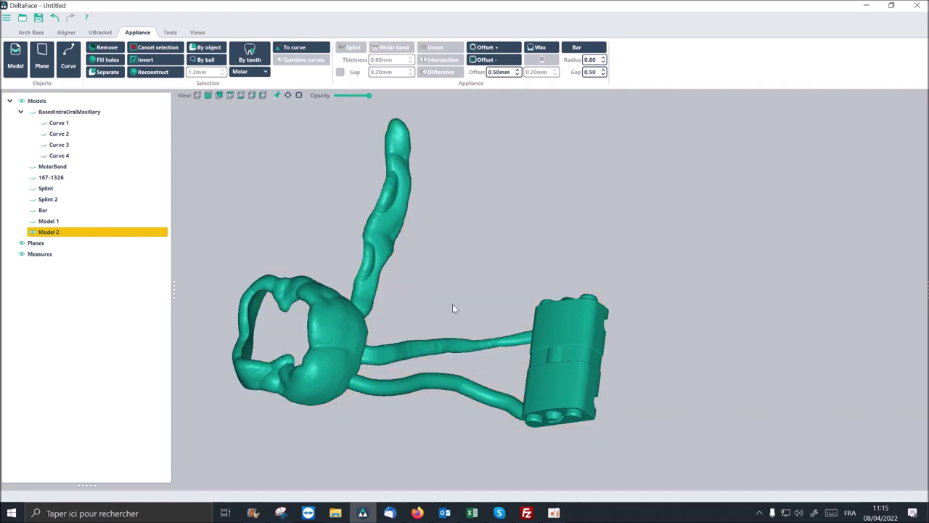
middle_click_drag(452, 308, 442, 286)
scroll(441, 286, "down", 2)
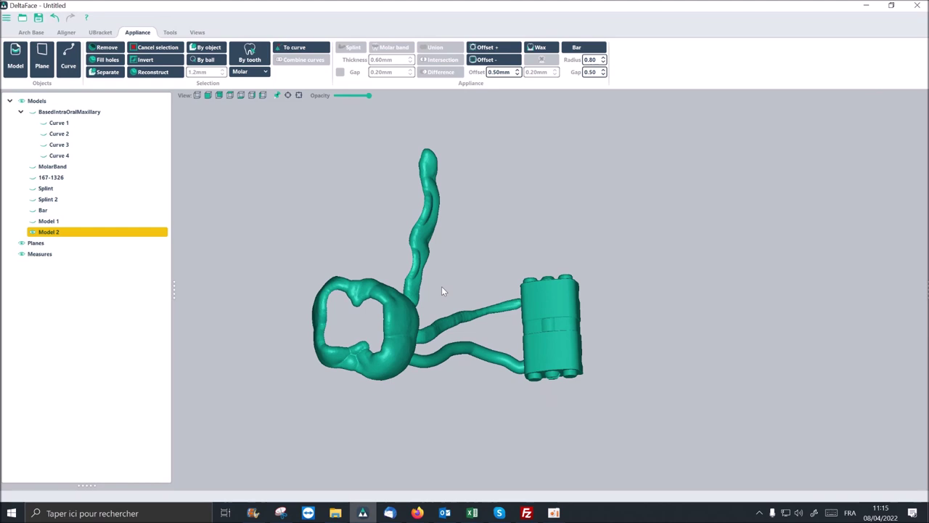